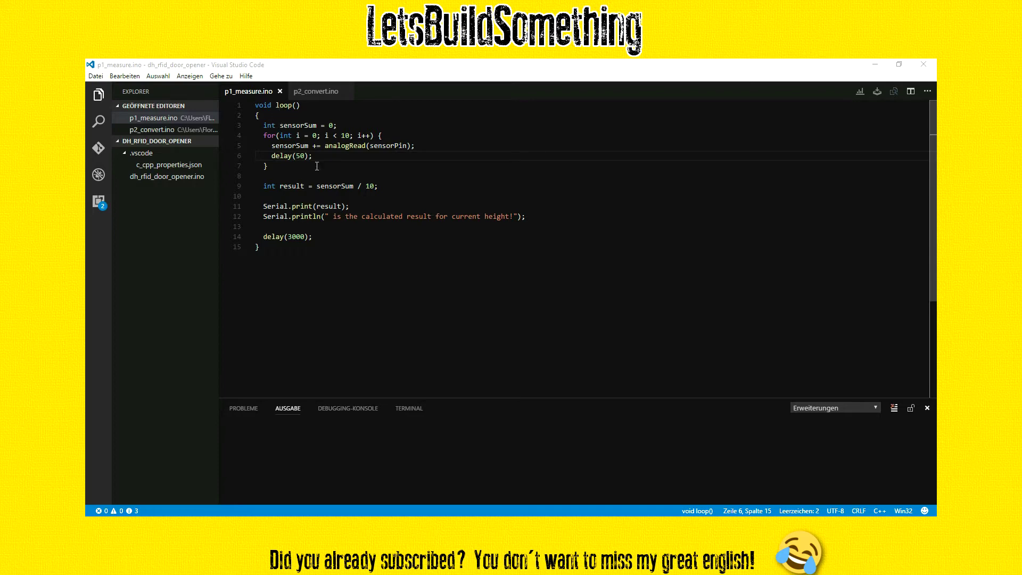
{"action": "left_click_drag", "start_coordinate": [264, 126], "coordinate": [345, 123]}
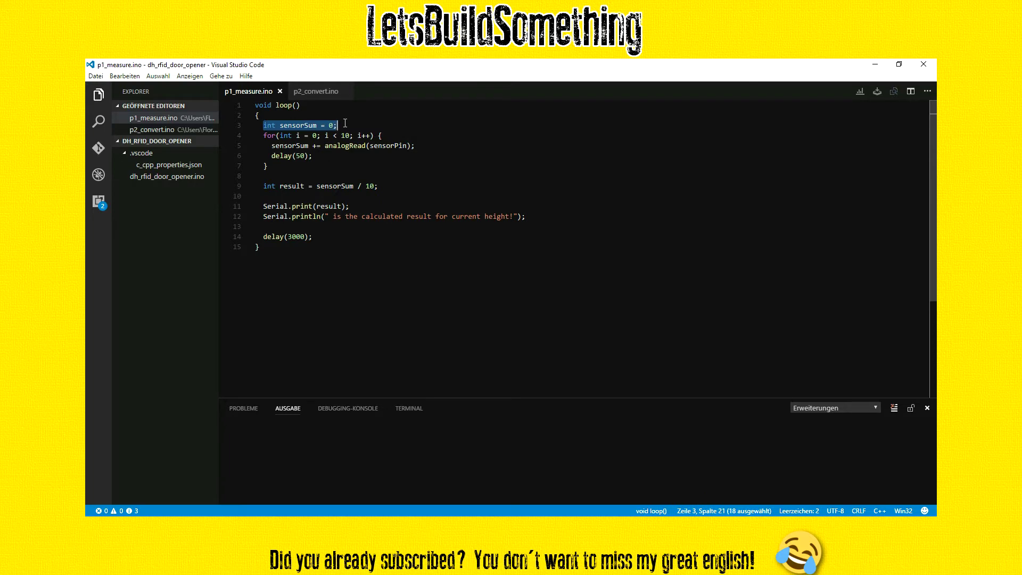
{"action": "left_click", "coordinate": [319, 156]}
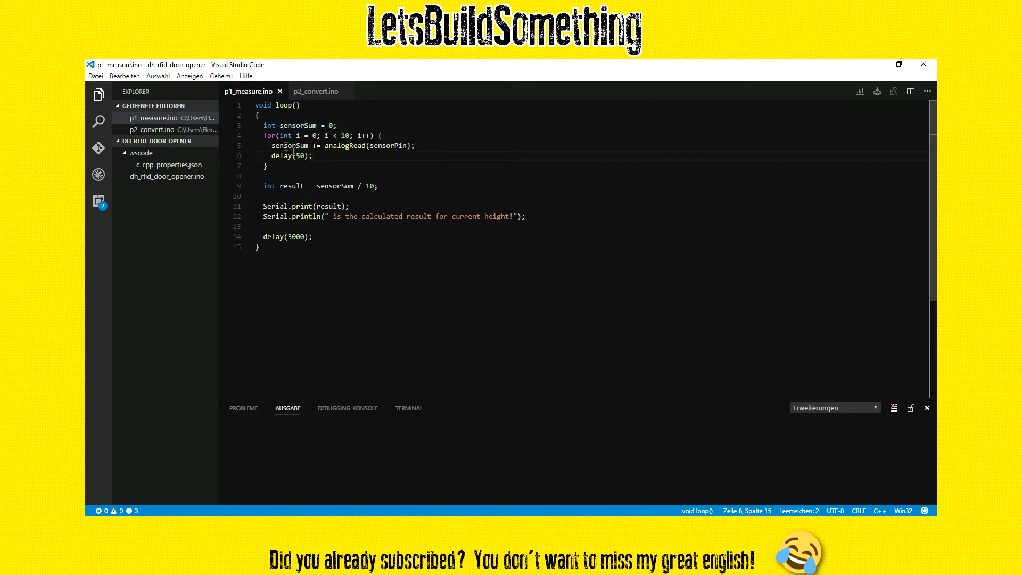
{"action": "left_click_drag", "start_coordinate": [264, 137], "coordinate": [275, 165]}
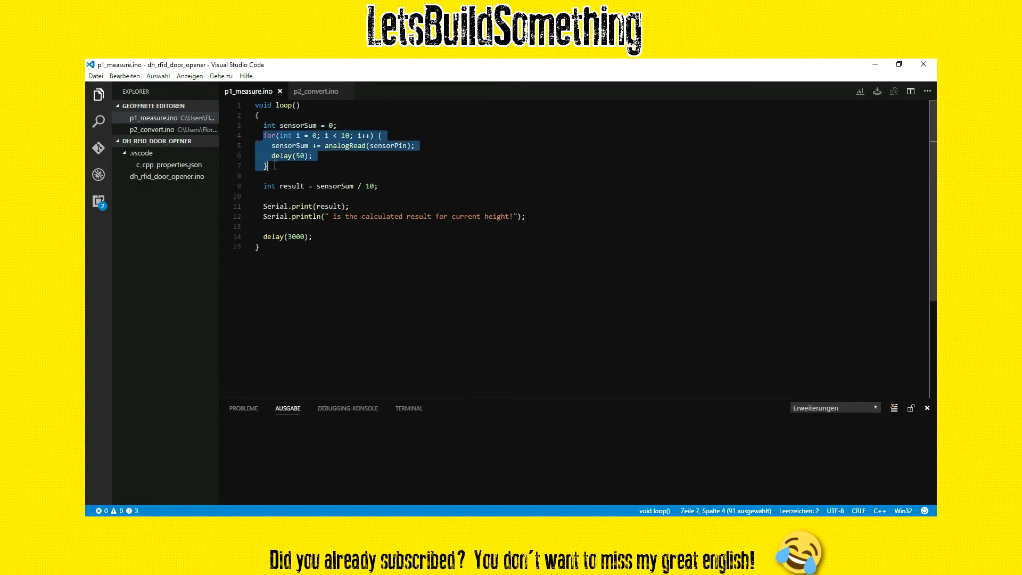
{"action": "left_click", "coordinate": [332, 156]}
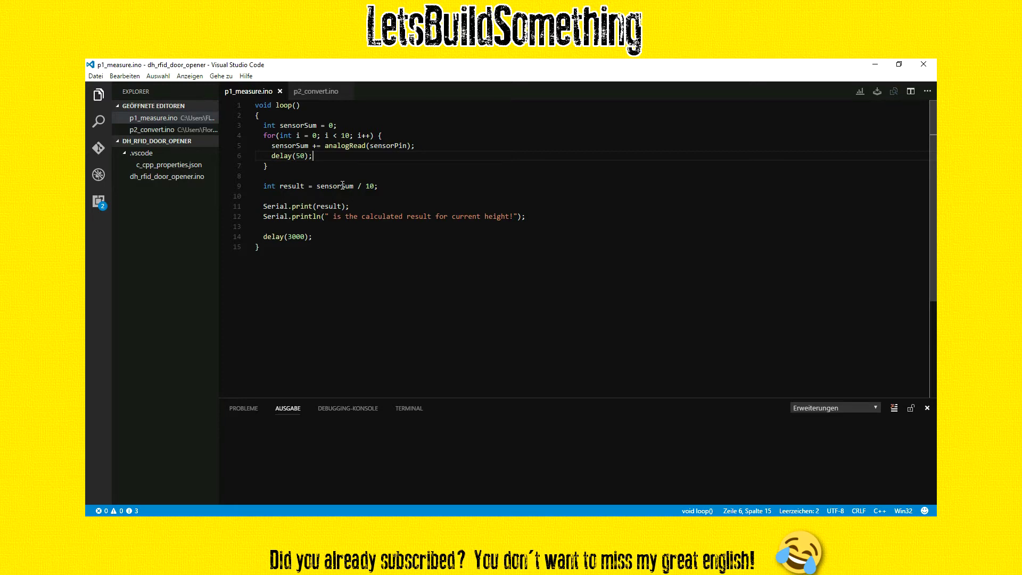
{"action": "left_click", "coordinate": [264, 207]}
{"action": "left_click_drag", "start_coordinate": [265, 207], "coordinate": [527, 218]}
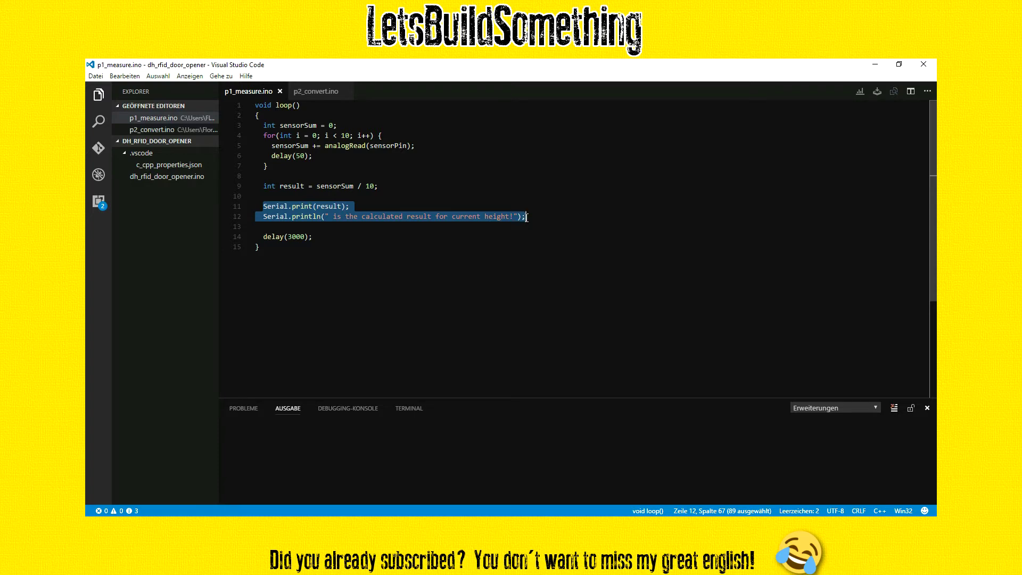
{"action": "left_click", "coordinate": [365, 145]}
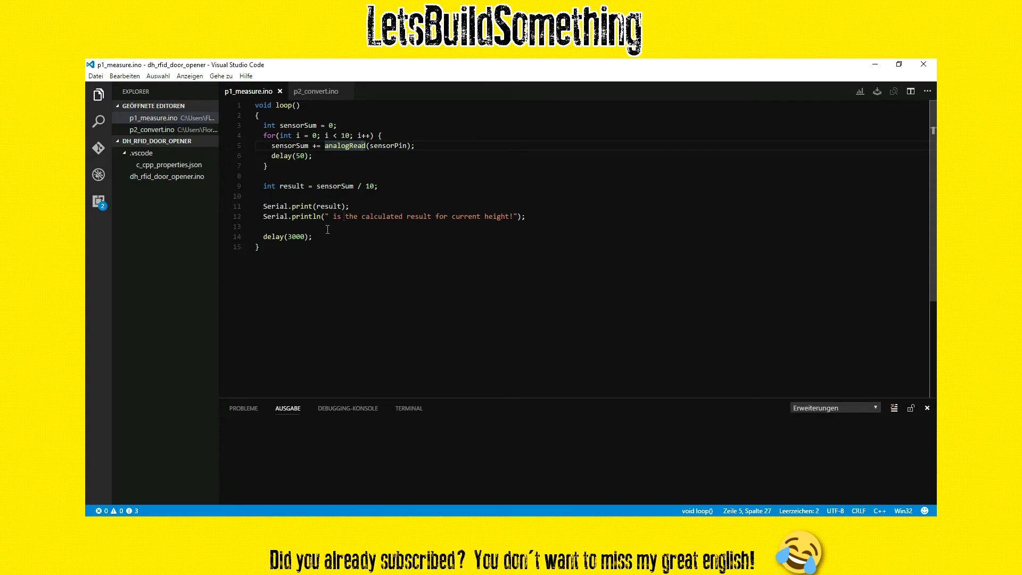
{"action": "left_click", "coordinate": [385, 186]}
Switch to bosch_height_measurements_01.xlsx and review the analogvalue and distance readings down to distance 20
{"action": "key", "text": "alt+Tab"}
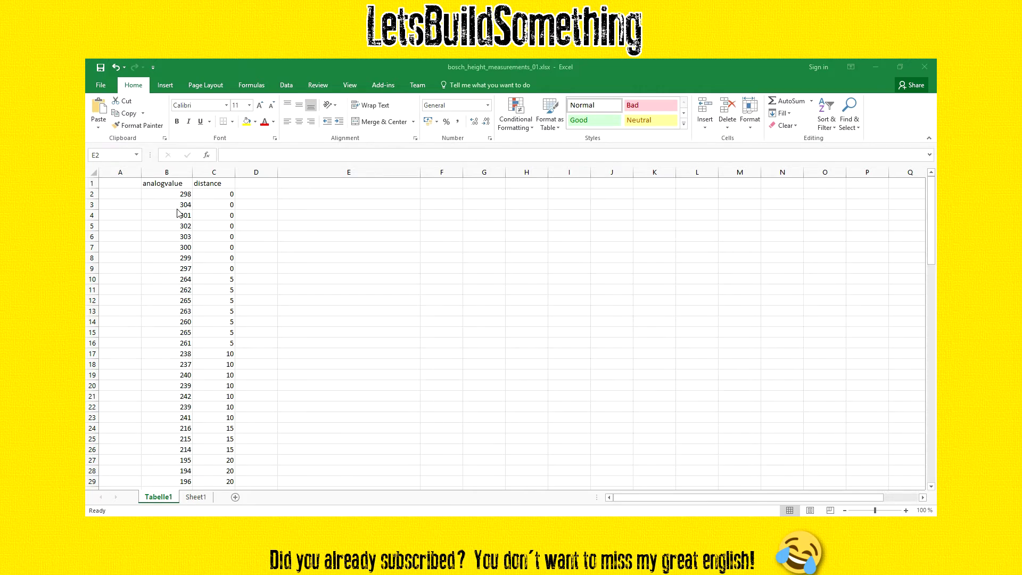
{"action": "left_click", "coordinate": [224, 281]}
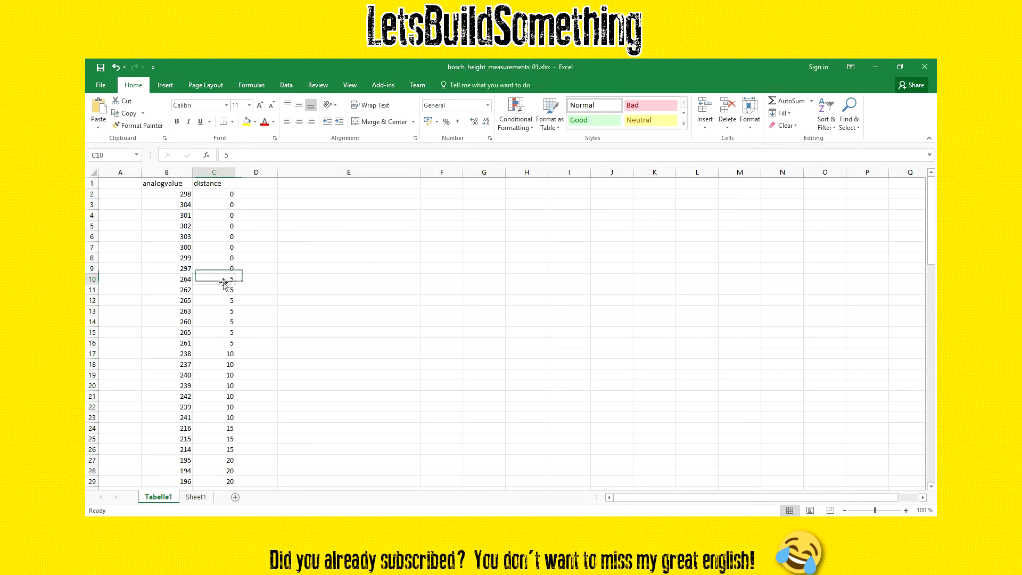
{"action": "scroll", "coordinate": [222, 285], "scroll_direction": "down", "scroll_amount": 8}
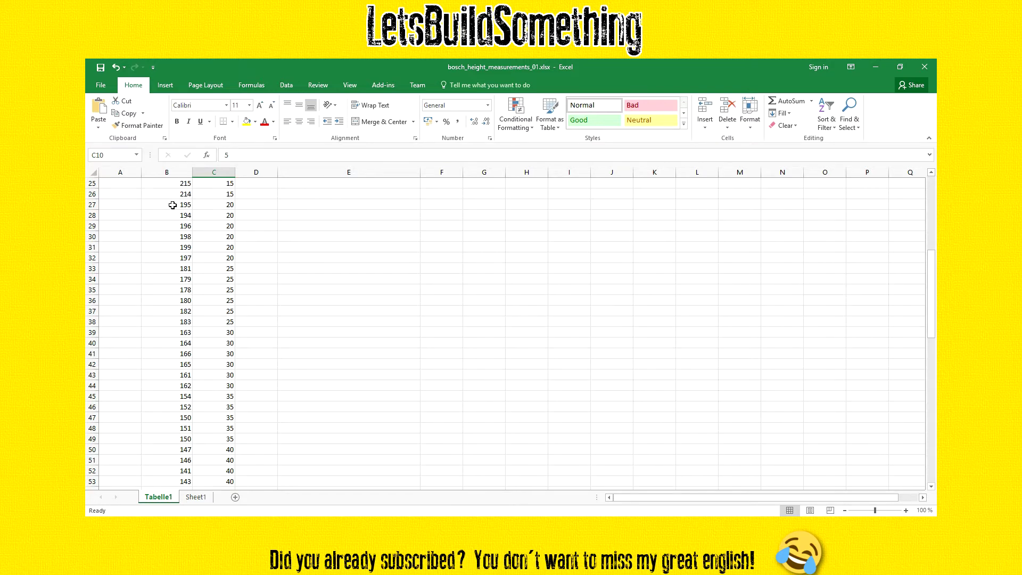
{"action": "left_click_drag", "start_coordinate": [174, 204], "coordinate": [220, 260]}
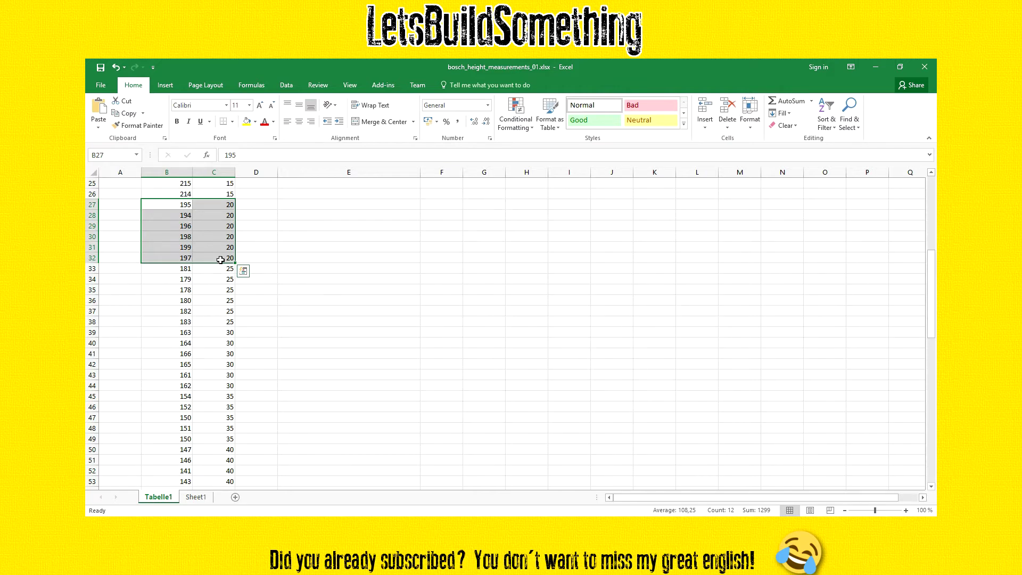
{"action": "left_click", "coordinate": [252, 246]}
{"action": "scroll", "coordinate": [252, 246], "scroll_direction": "up", "scroll_amount": 8}
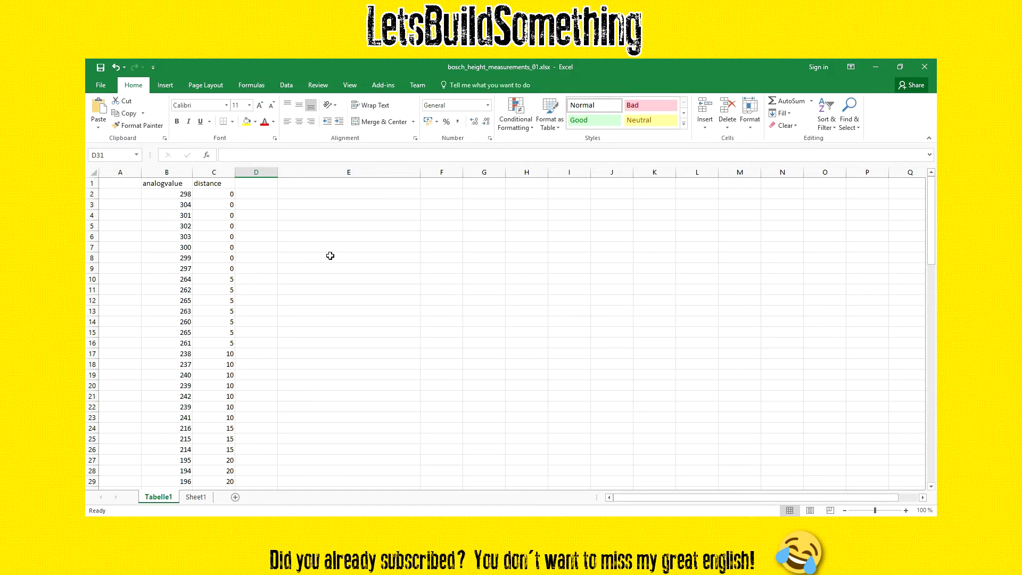
Insert an empty plain Scatter chart from cell E2 beside the readings
{"action": "left_click", "coordinate": [357, 195]}
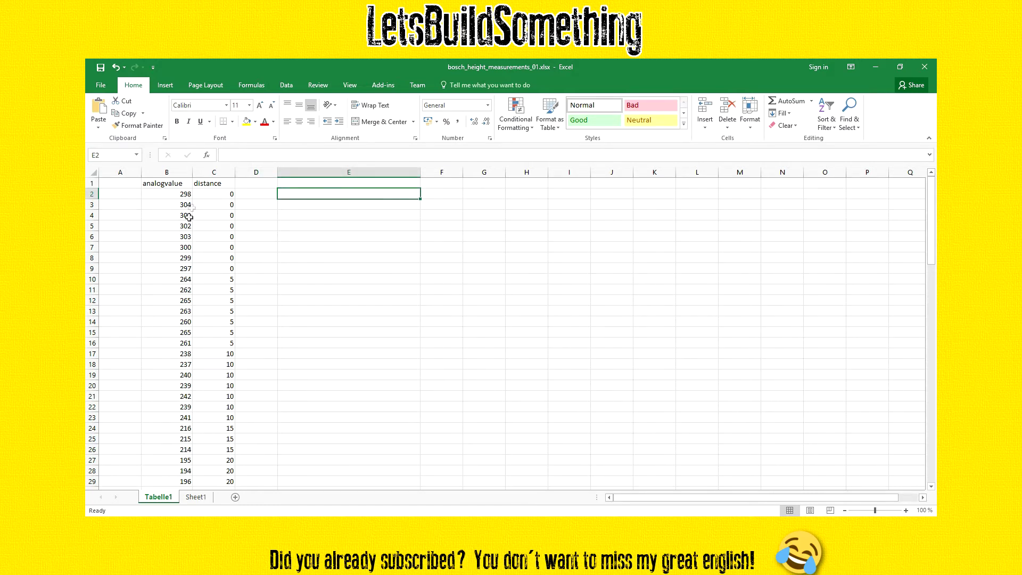
{"action": "left_click", "coordinate": [286, 86]}
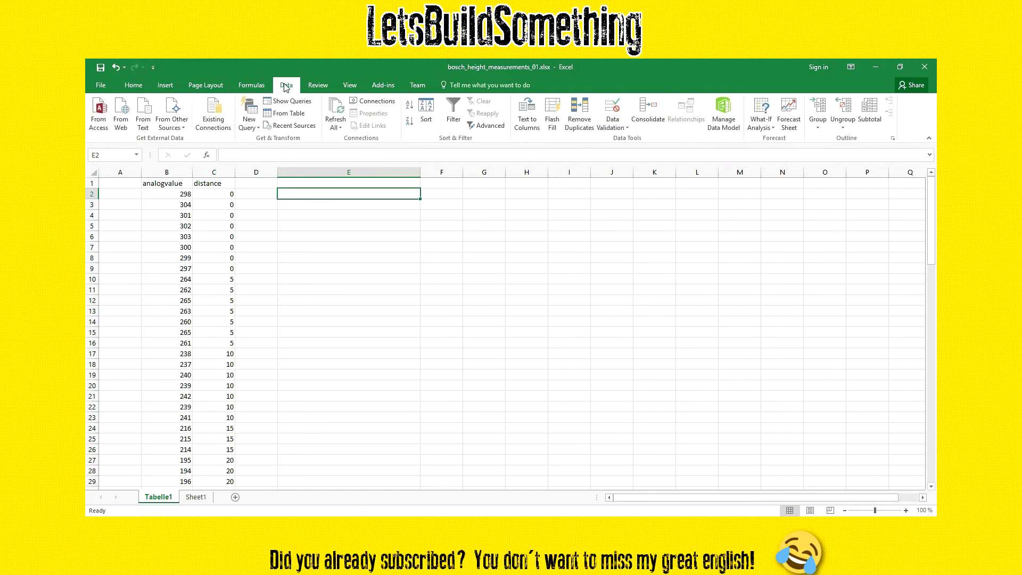
{"action": "left_click", "coordinate": [172, 86]}
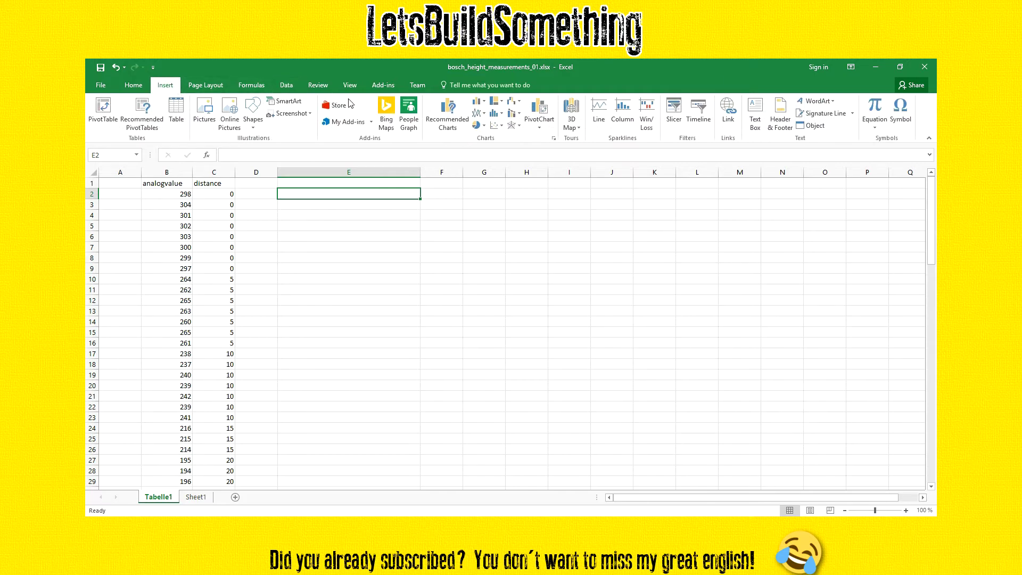
{"action": "left_click", "coordinate": [495, 128]}
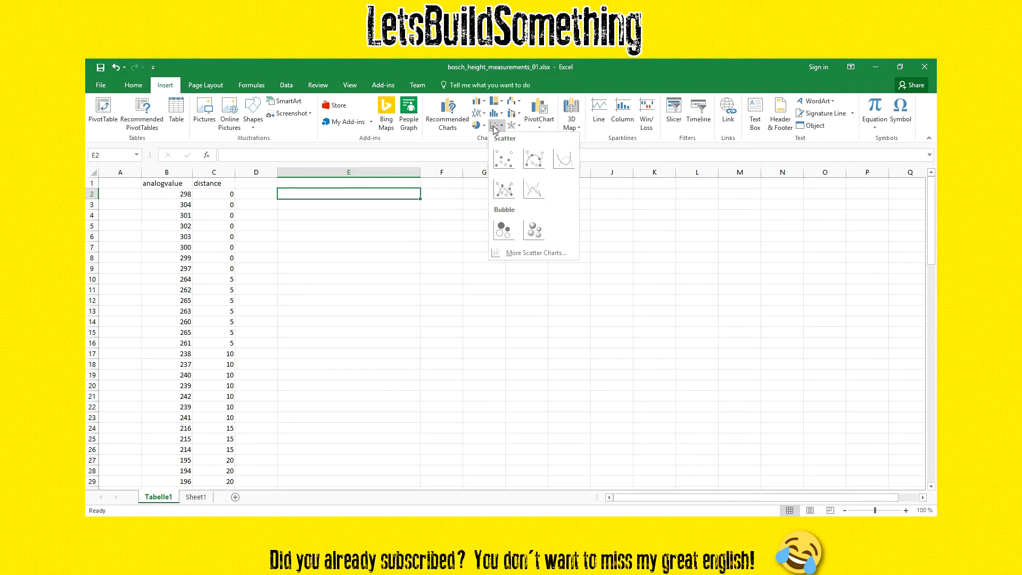
{"action": "left_click", "coordinate": [505, 160]}
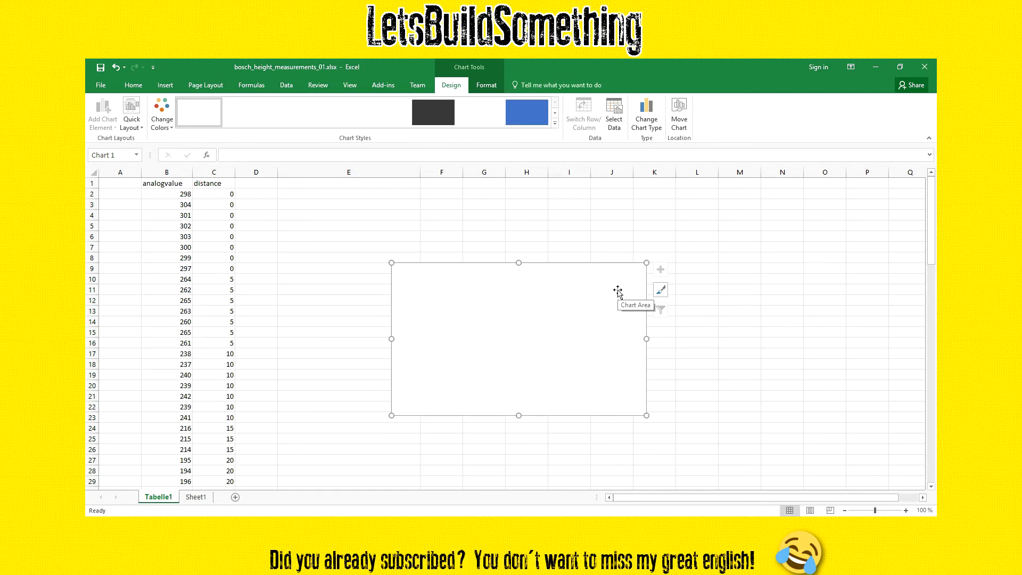
{"action": "right_click", "coordinate": [636, 277]}
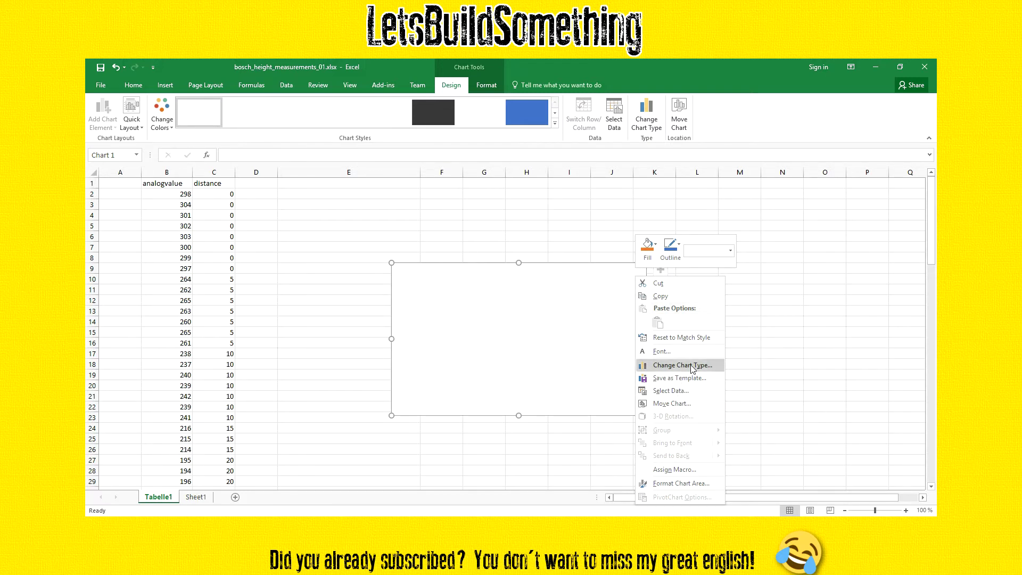
Set the chart's data range to Tabelle1!$B$10:$C$100 via Select Data
{"action": "left_click", "coordinate": [683, 392]}
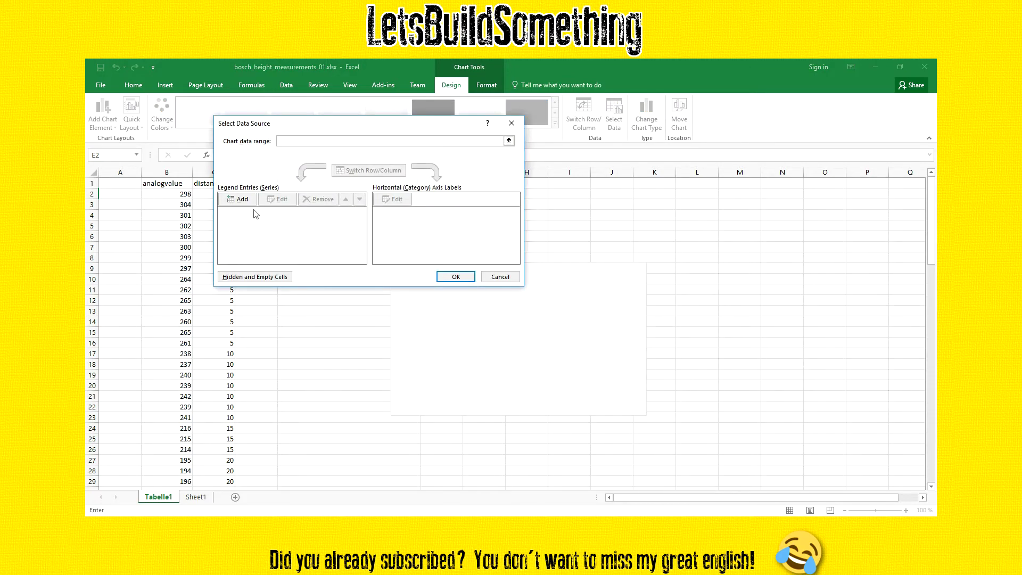
{"action": "left_click_drag", "start_coordinate": [341, 125], "coordinate": [471, 153]}
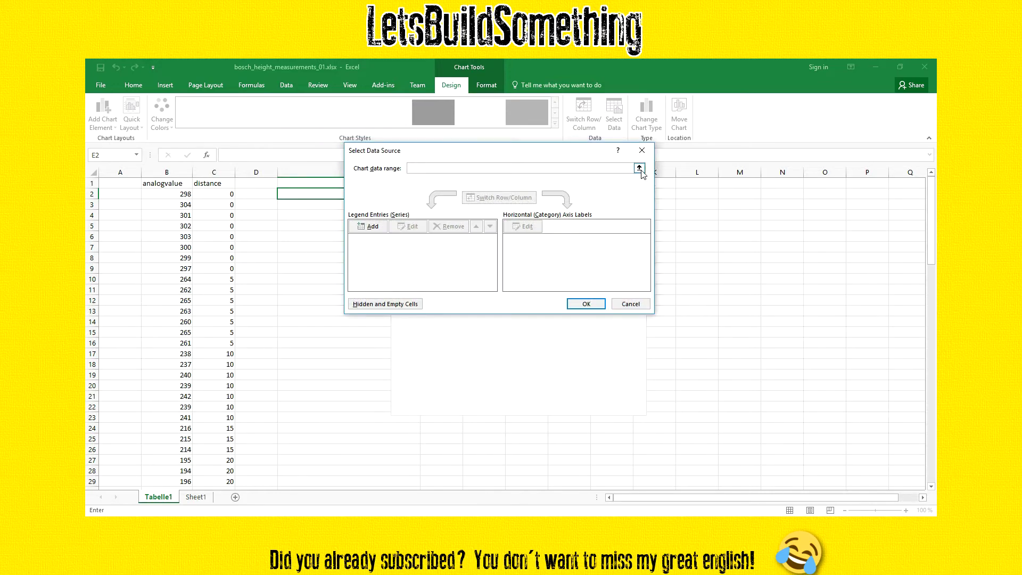
{"action": "left_click", "coordinate": [644, 168]}
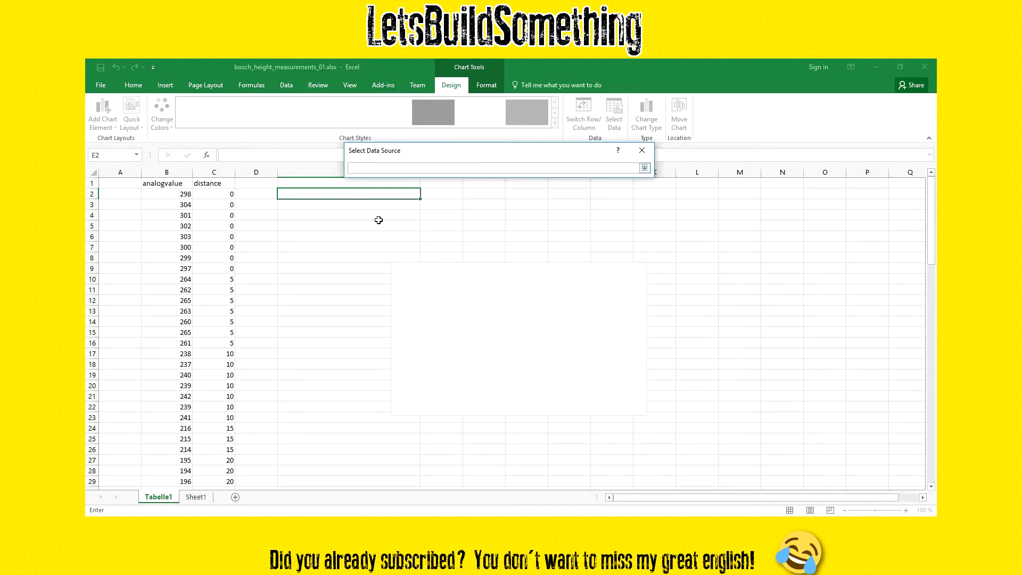
{"action": "left_click", "coordinate": [176, 194]}
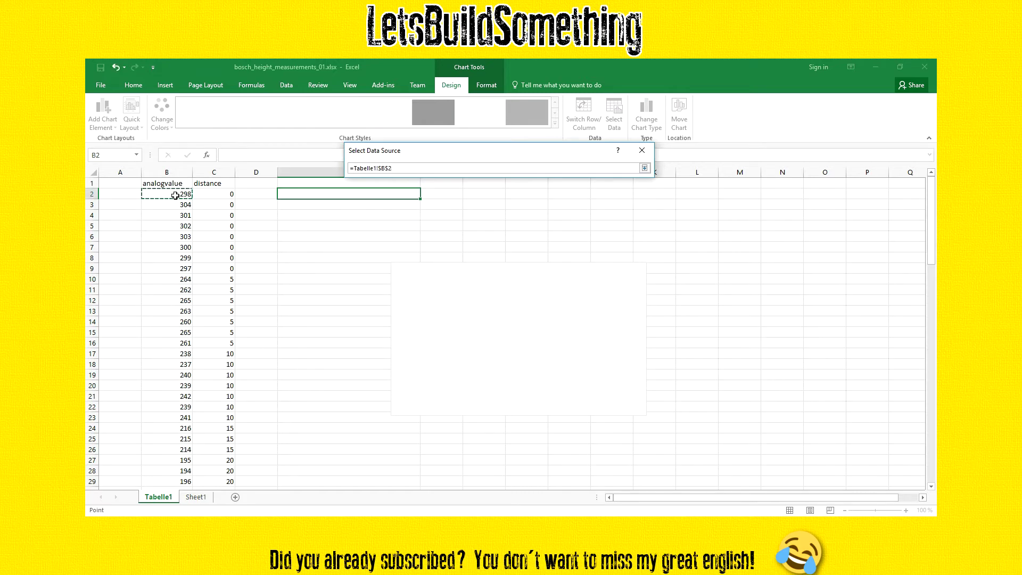
{"action": "left_click_drag", "start_coordinate": [175, 196], "coordinate": [204, 409]}
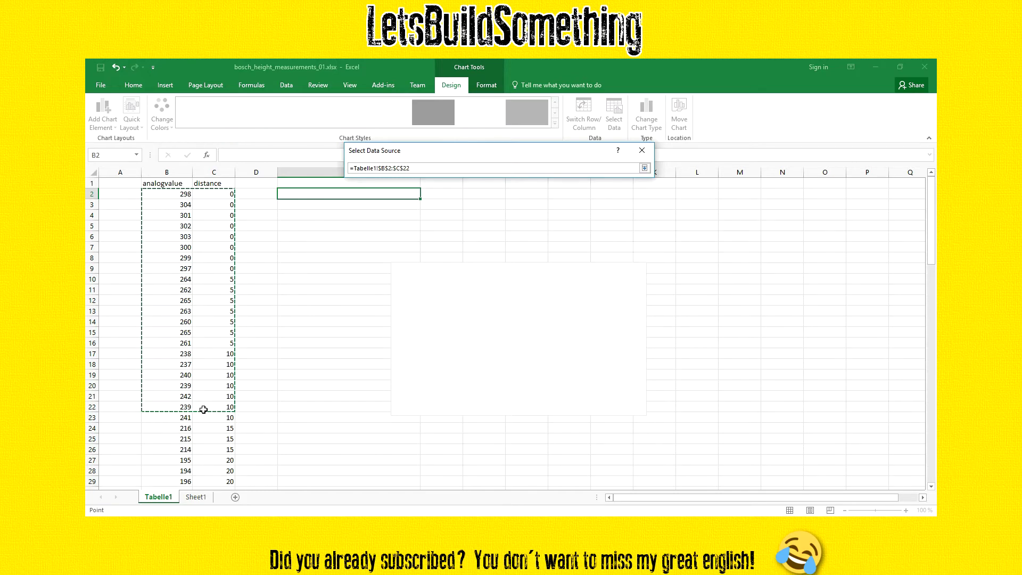
{"action": "left_click", "coordinate": [174, 294]}
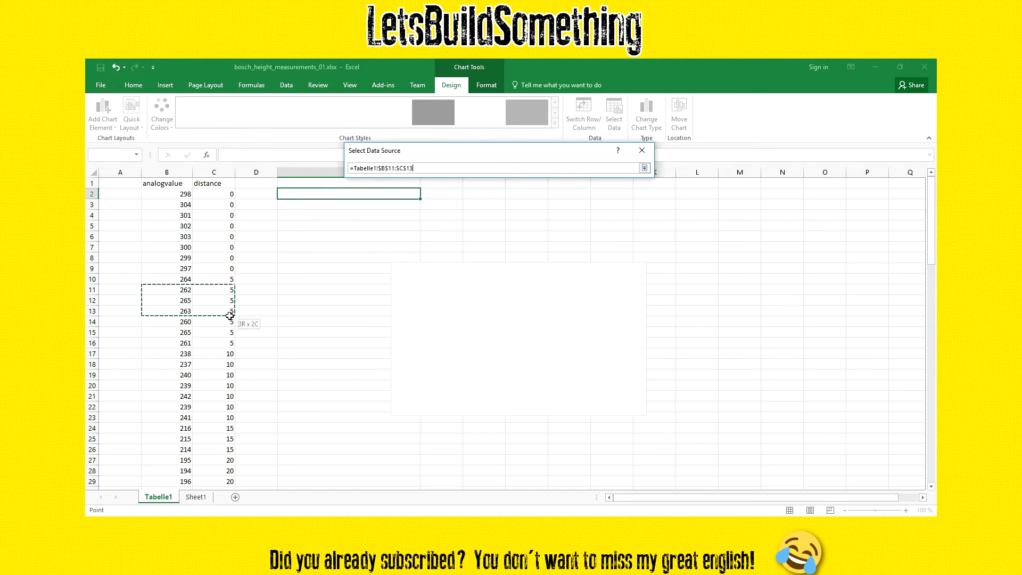
{"action": "left_click", "coordinate": [170, 280]}
{"action": "left_click_drag", "start_coordinate": [171, 280], "coordinate": [214, 383]}
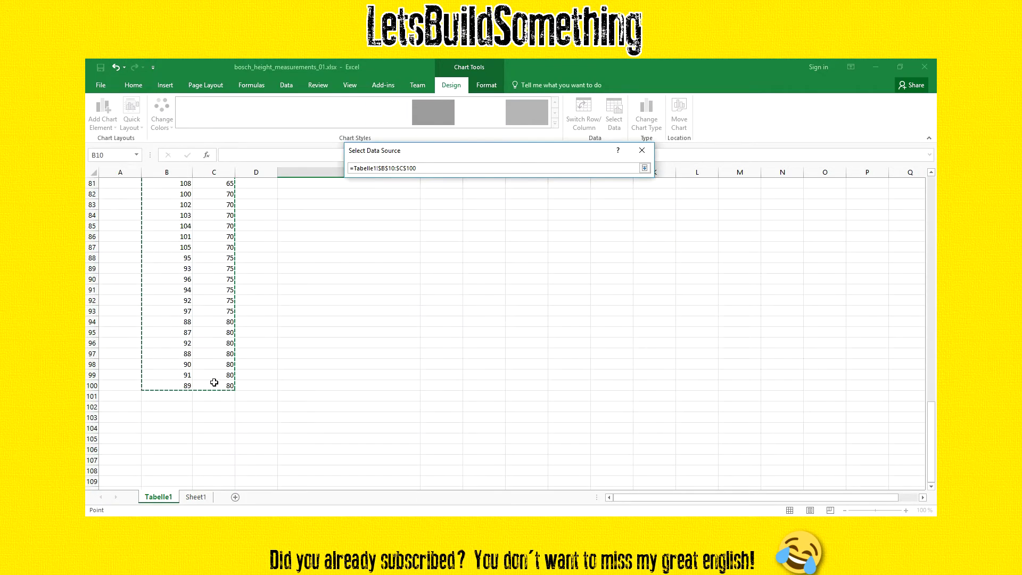
{"action": "key", "text": "Return"}
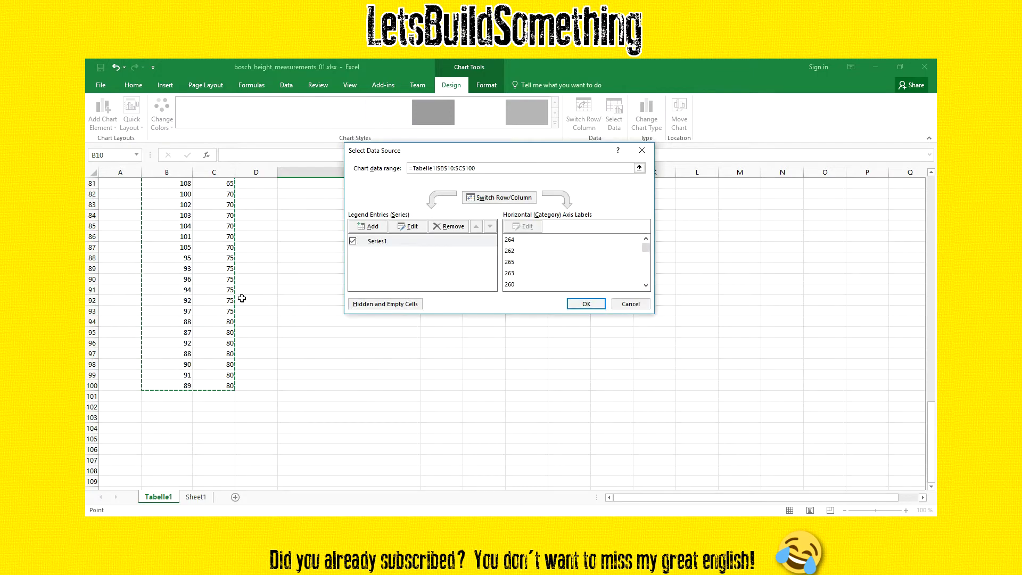
{"action": "left_click", "coordinate": [584, 302]}
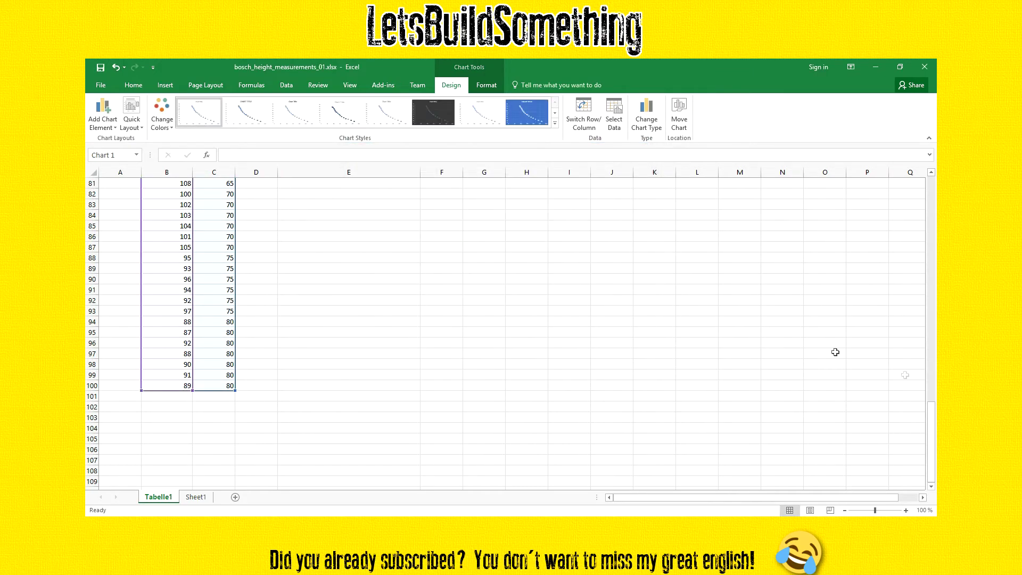
{"action": "left_click_drag", "start_coordinate": [932, 416], "coordinate": [932, 183]}
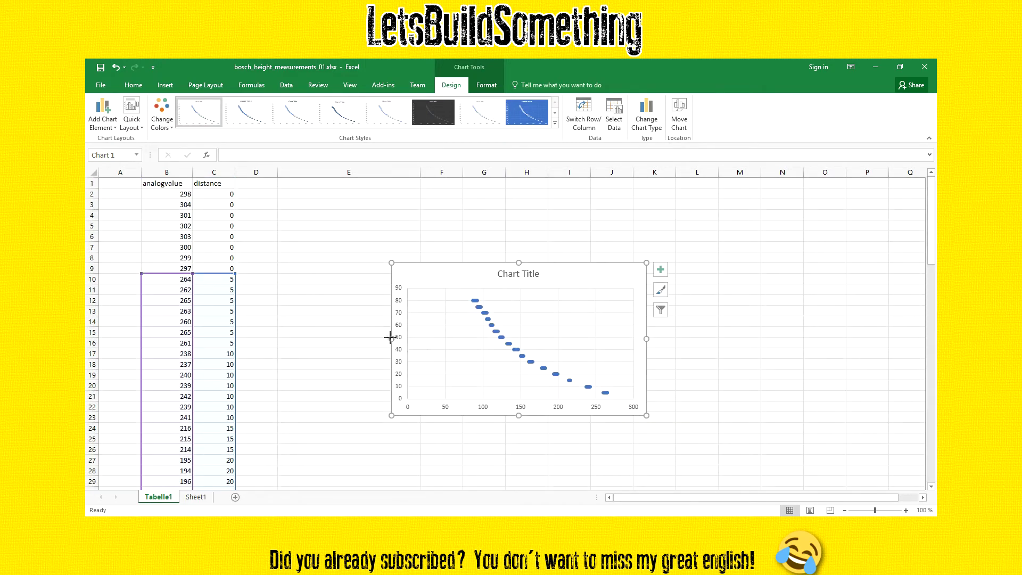
{"action": "left_click_drag", "start_coordinate": [390, 337], "coordinate": [298, 338]}
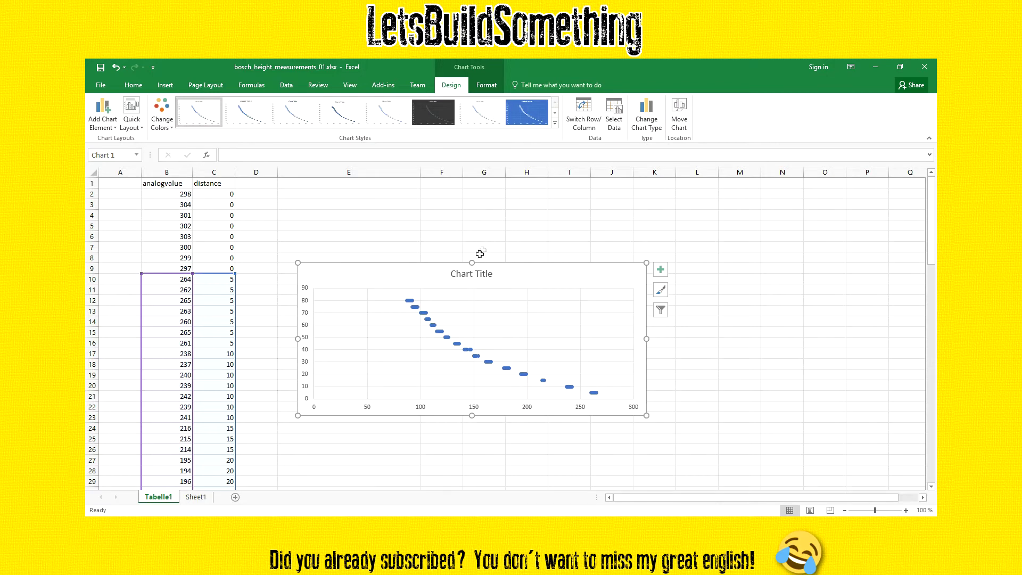
{"action": "left_click_drag", "start_coordinate": [472, 262], "coordinate": [472, 221]}
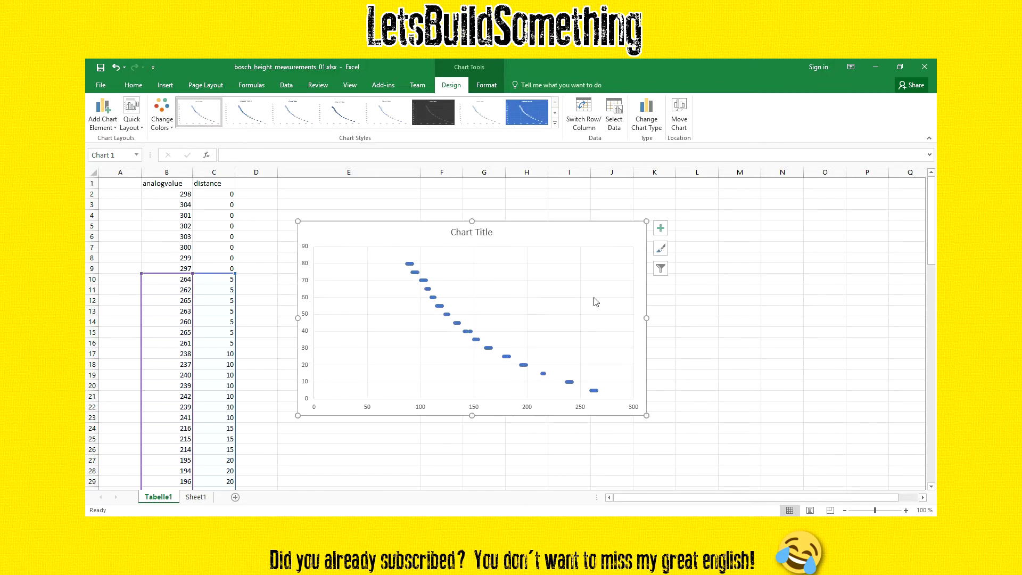
{"action": "left_click_drag", "start_coordinate": [647, 318], "coordinate": [674, 319]}
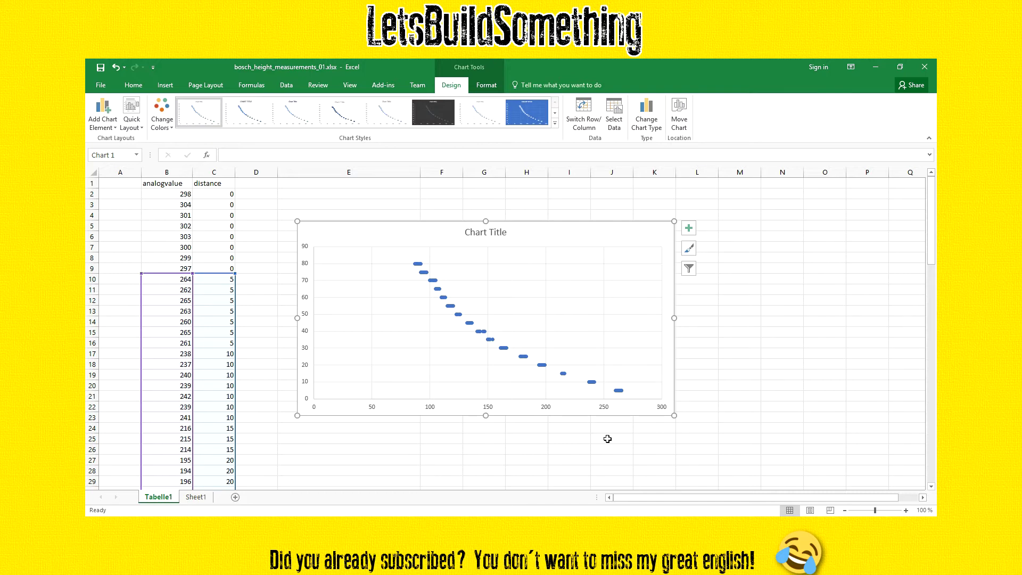
{"action": "left_click", "coordinate": [739, 320]}
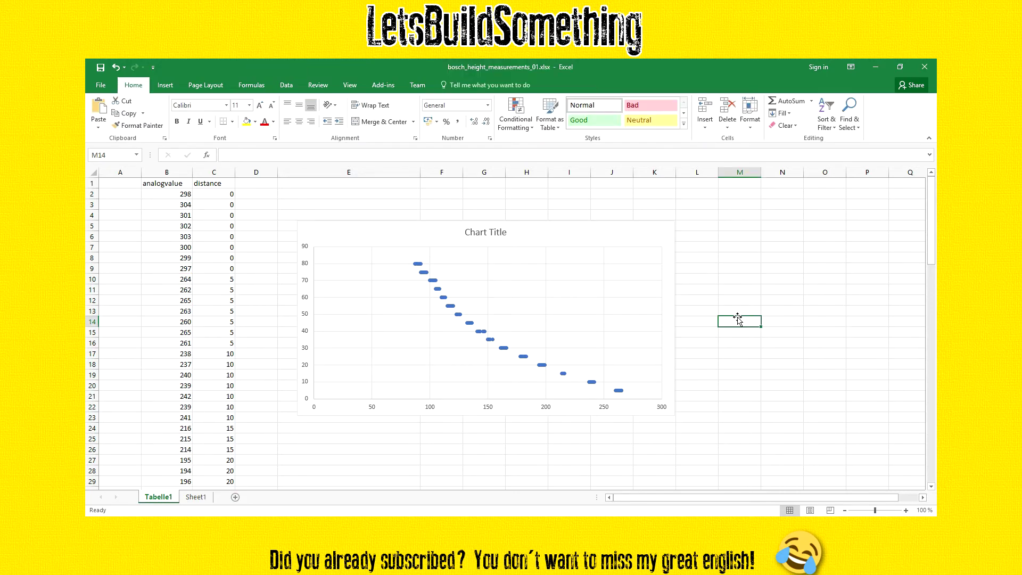
Select the scatter chart and open the Chart Elements Trendline choices
{"action": "left_click", "coordinate": [615, 230]}
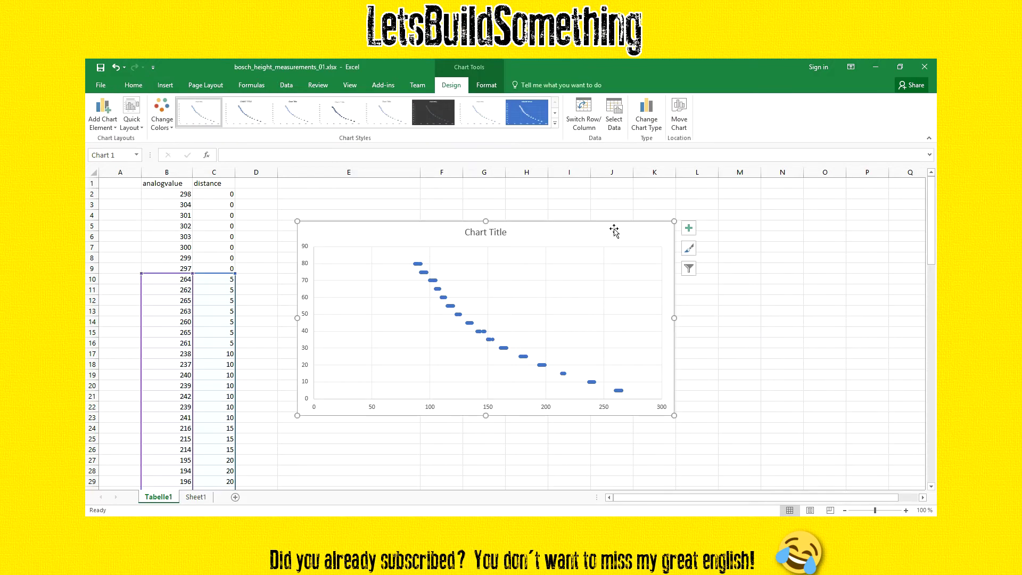
{"action": "left_click", "coordinate": [690, 230]}
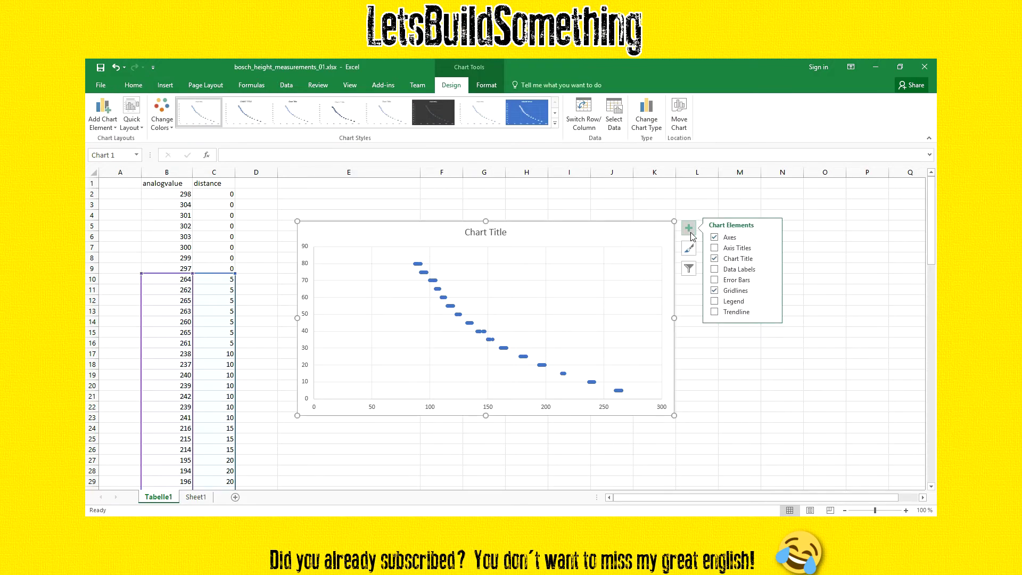
{"action": "left_click", "coordinate": [771, 315]}
Make the trendline Polynomial with Order 4 and tick Display Equation on chart
{"action": "left_click", "coordinate": [813, 367]}
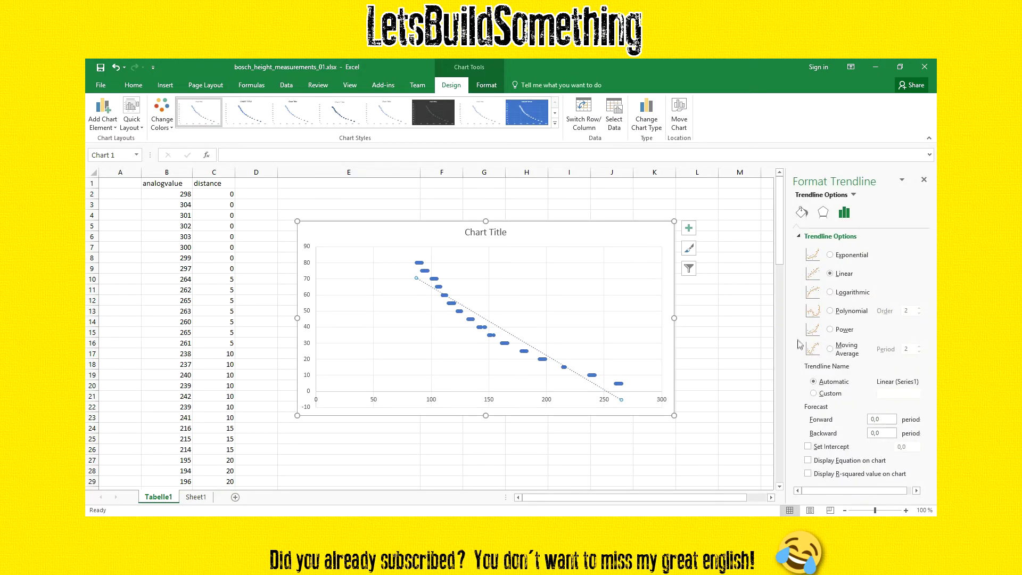
{"action": "left_click", "coordinate": [832, 311]}
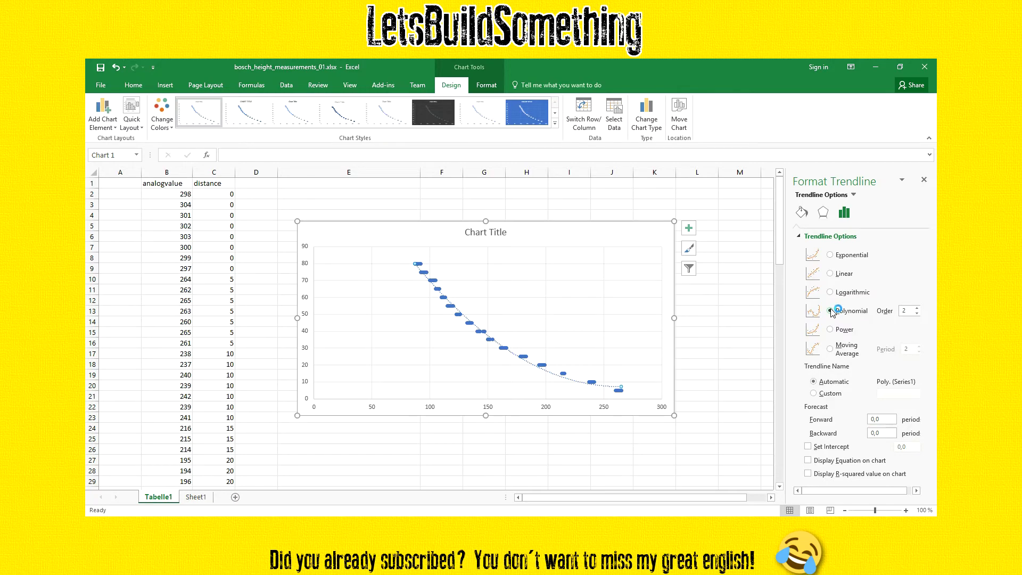
{"action": "left_click", "coordinate": [917, 308]}
{"action": "left_click", "coordinate": [917, 308]}
{"action": "left_click", "coordinate": [918, 315]}
{"action": "left_click", "coordinate": [809, 461]}
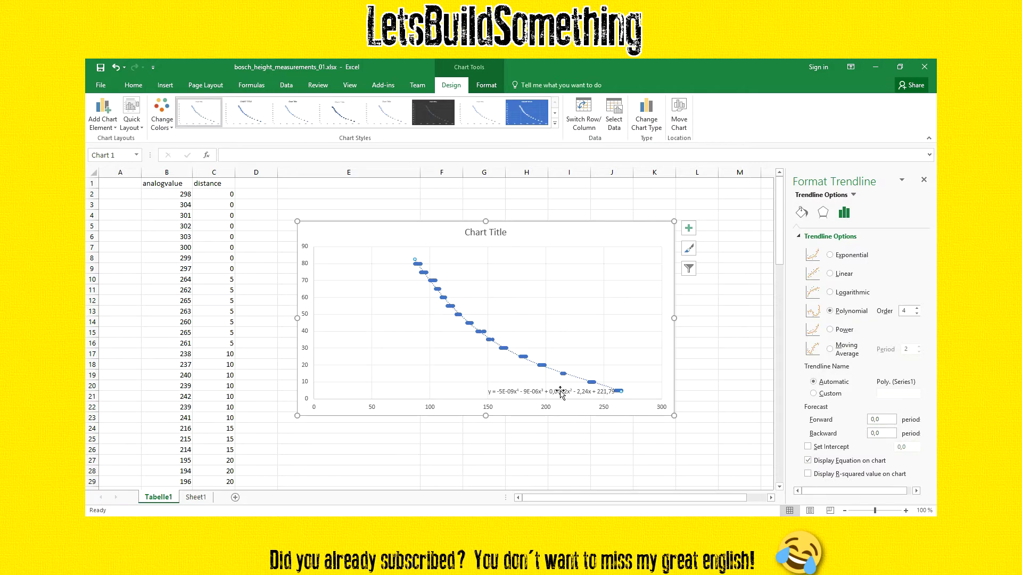
Move the equation near the chart top, format it Scientific with 5 decimals, then go to VS Code
{"action": "left_click_drag", "start_coordinate": [560, 392], "coordinate": [592, 255]}
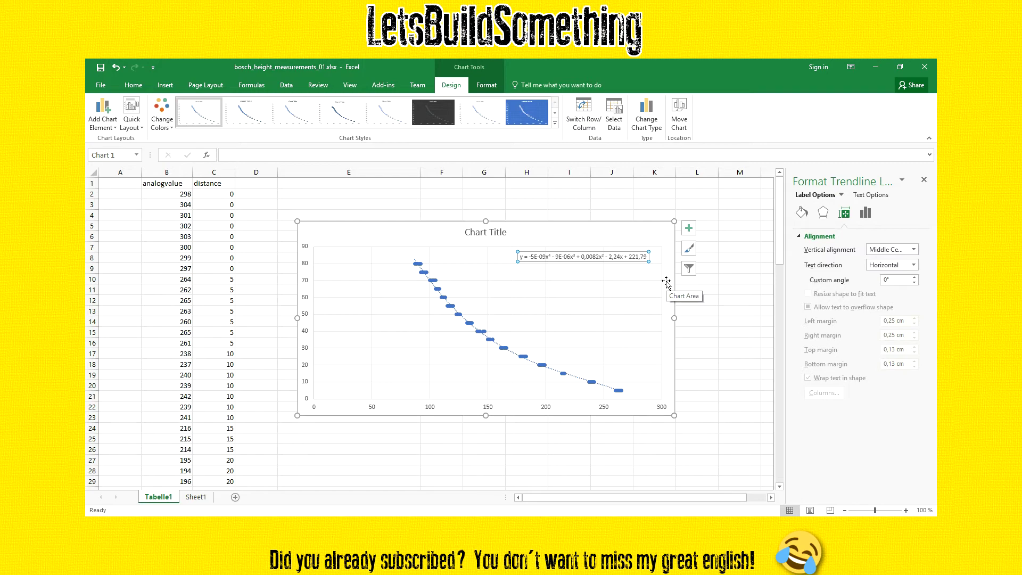
{"action": "left_click", "coordinate": [868, 214]}
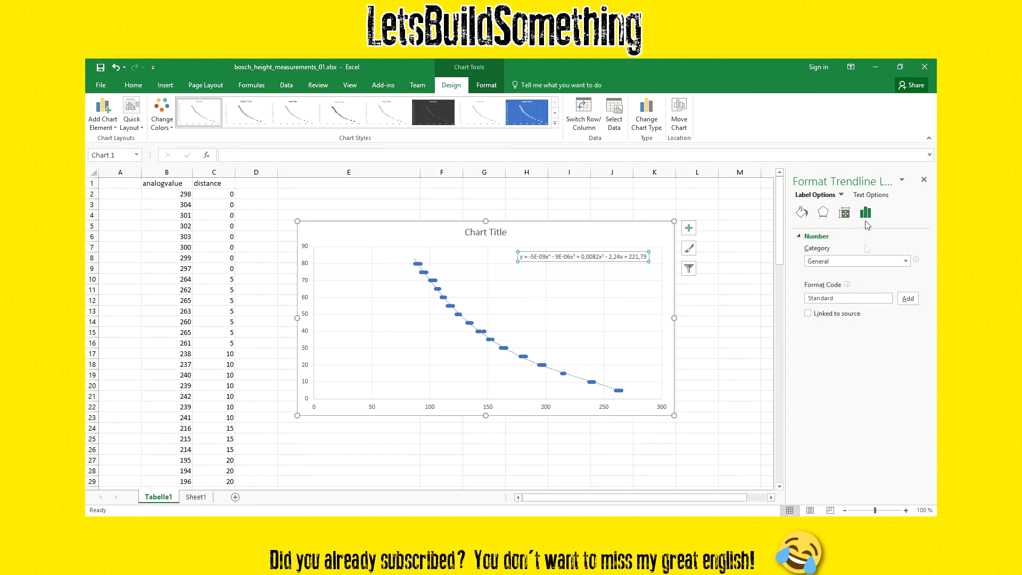
{"action": "left_click", "coordinate": [906, 262]}
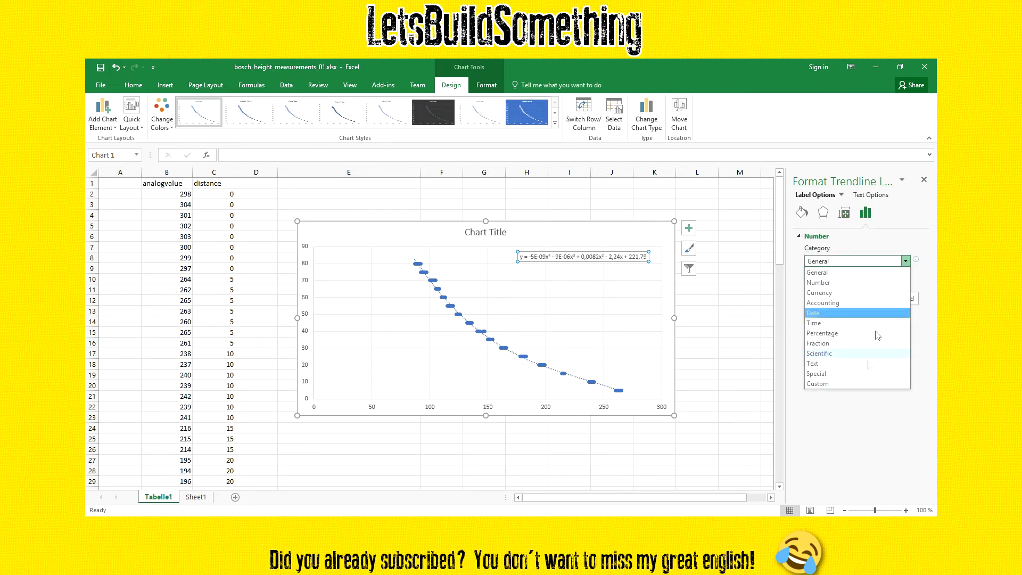
{"action": "left_click", "coordinate": [847, 353]}
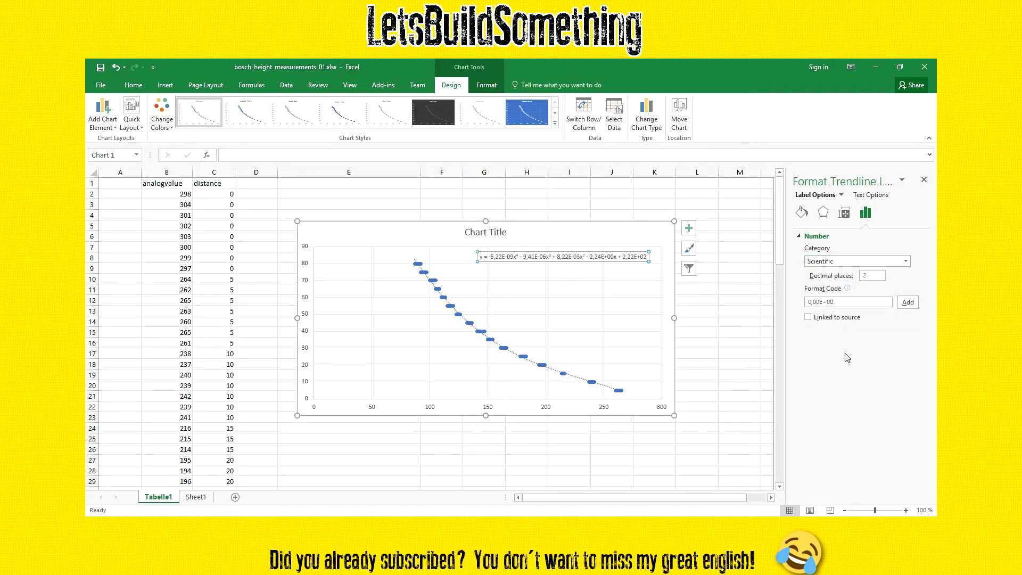
{"action": "left_click", "coordinate": [874, 275]}
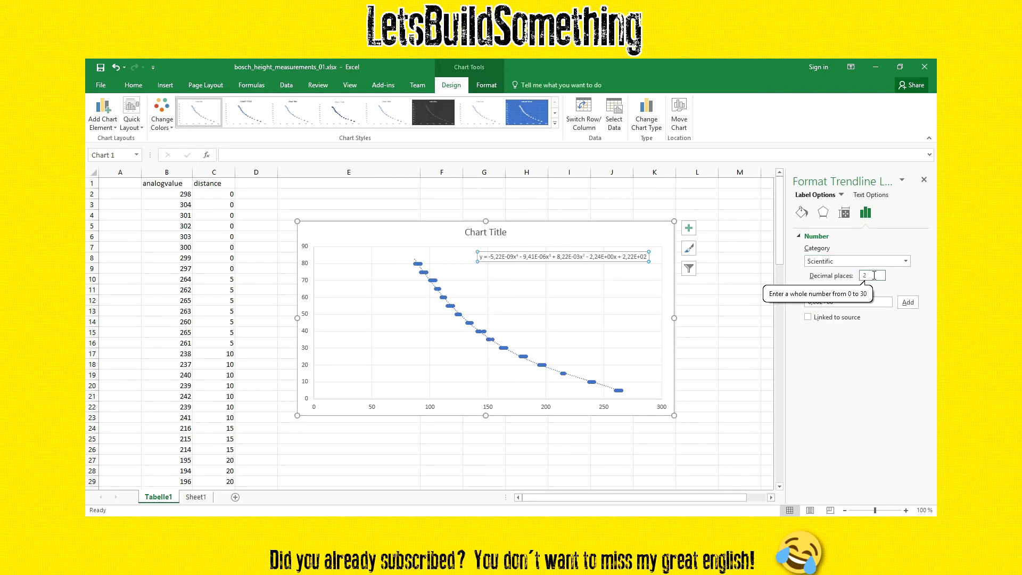
{"action": "key", "text": "BackSpace"}
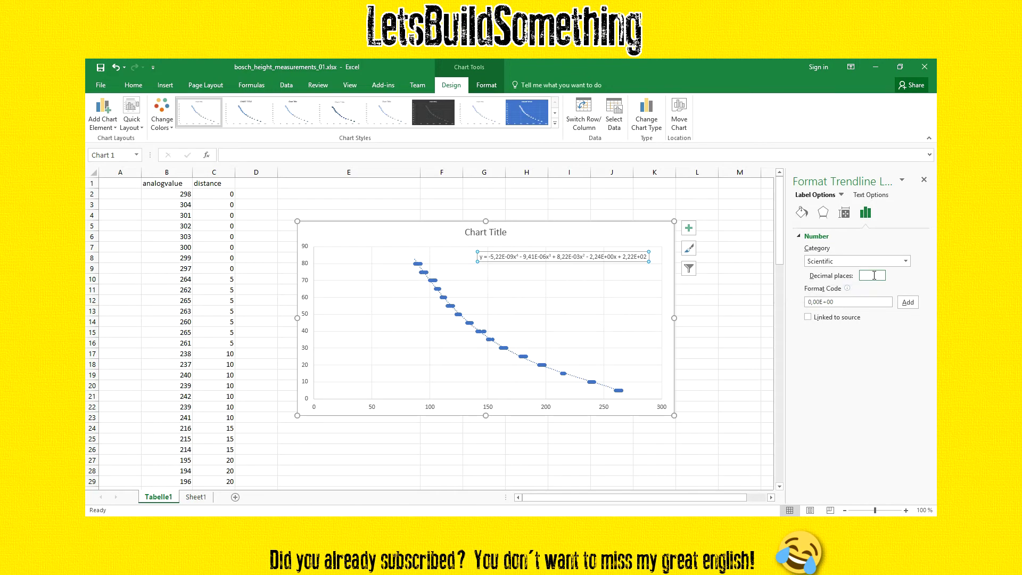
{"action": "type", "text": "5"}
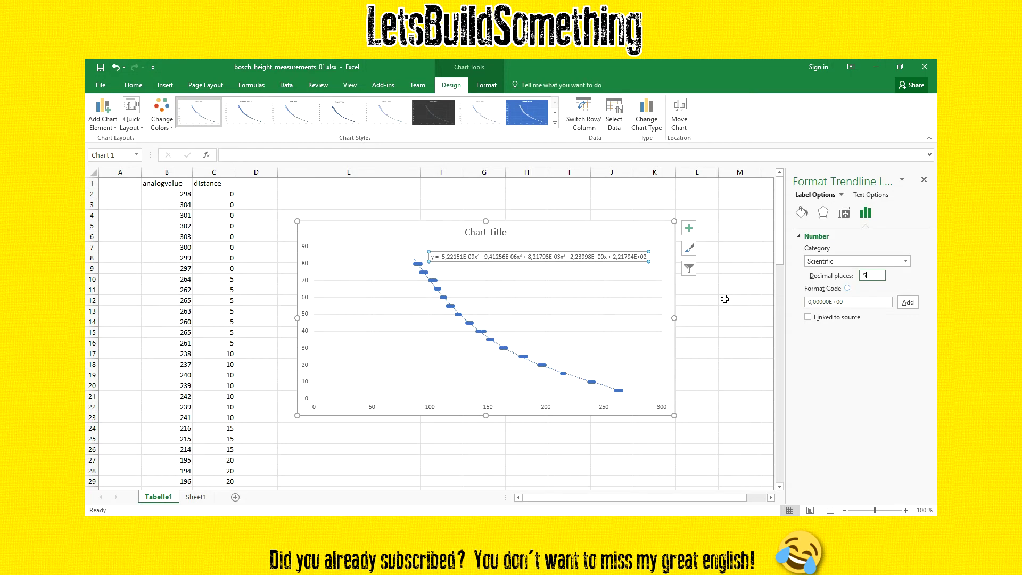
{"action": "key", "text": "alt+Tab"}
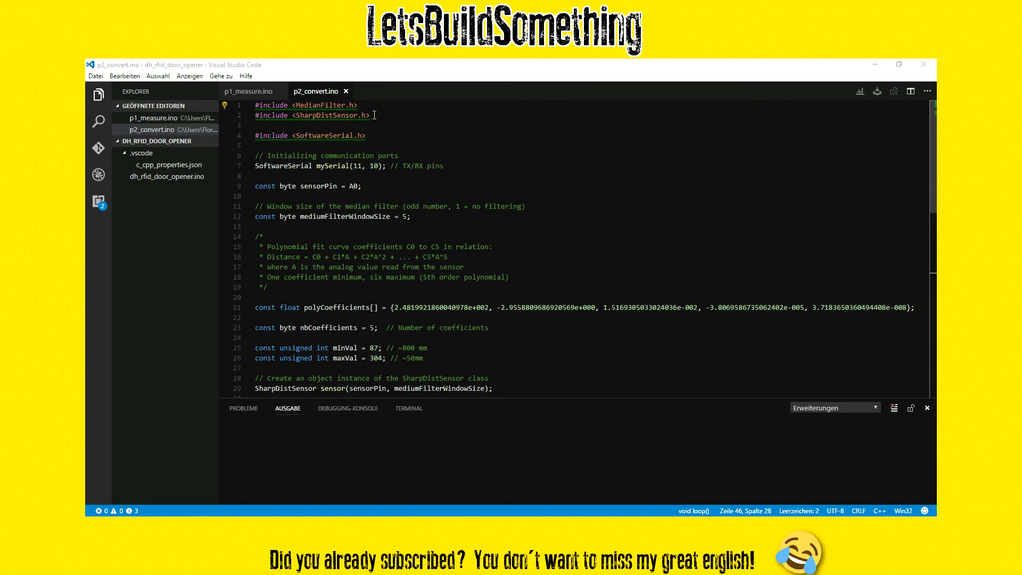
{"action": "left_click_drag", "start_coordinate": [374, 115], "coordinate": [257, 114]}
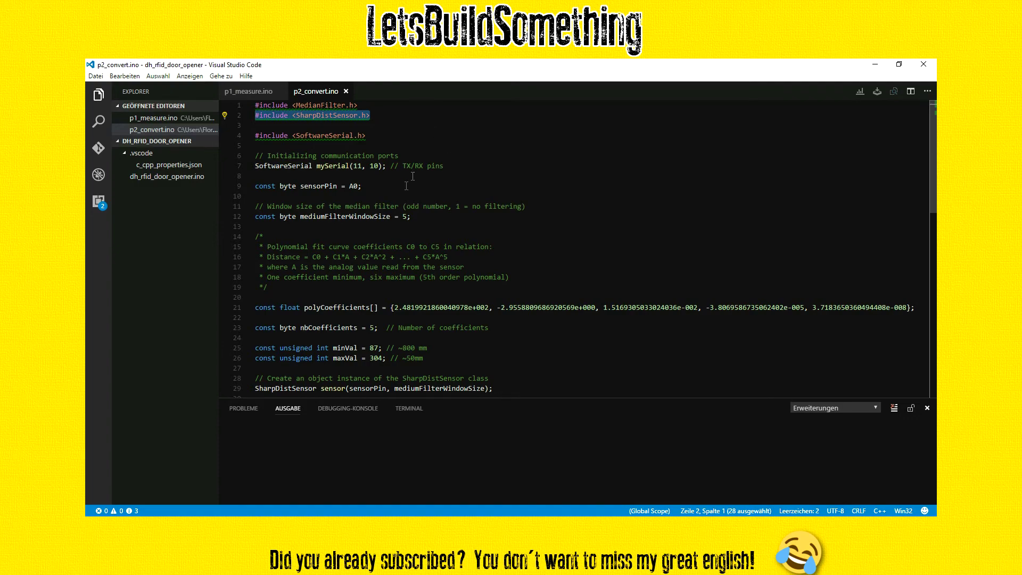
{"action": "left_click", "coordinate": [333, 178]}
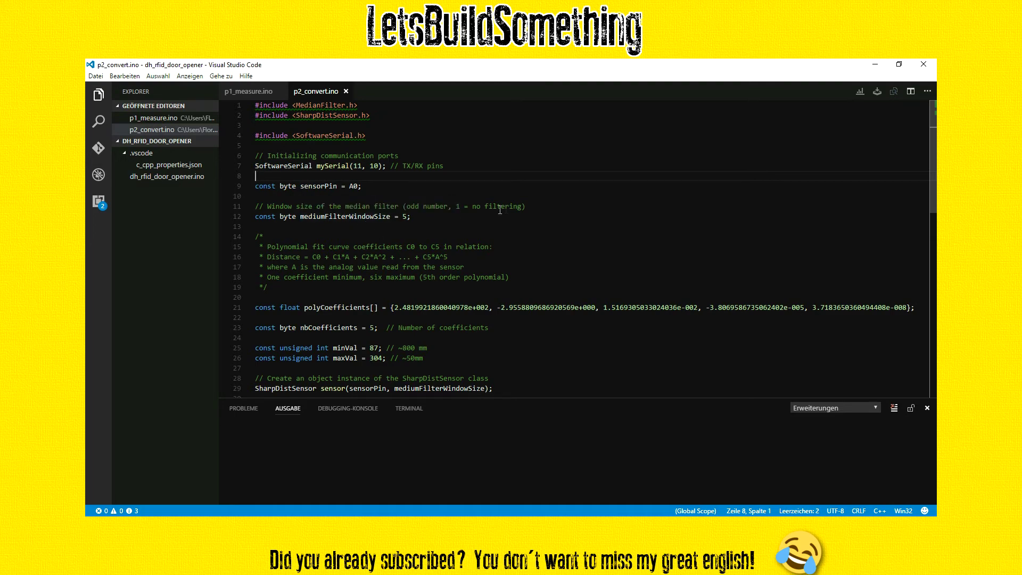
{"action": "scroll", "coordinate": [506, 210], "scroll_direction": "down", "scroll_amount": 3}
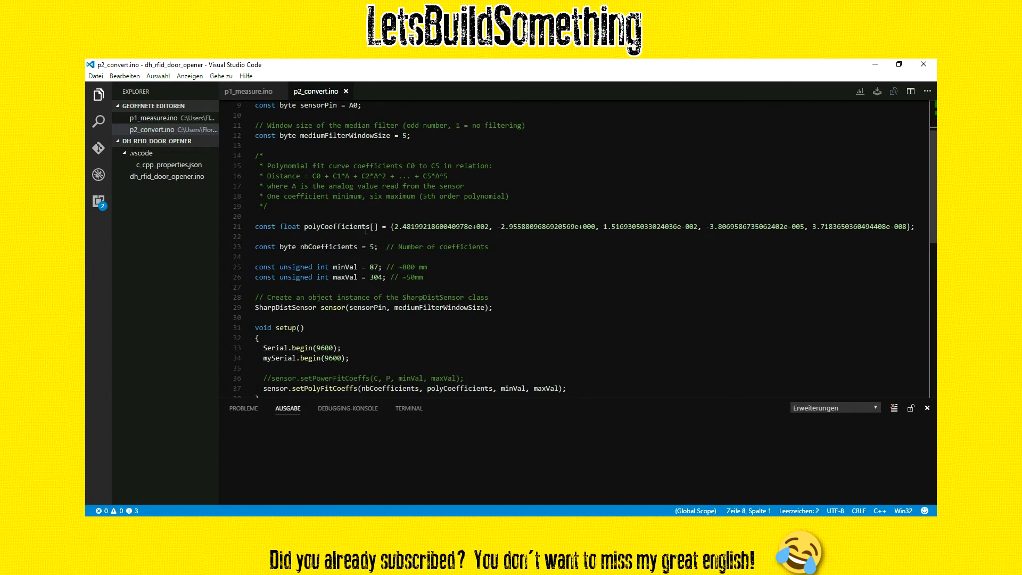
{"action": "left_click_drag", "start_coordinate": [303, 227], "coordinate": [605, 227]}
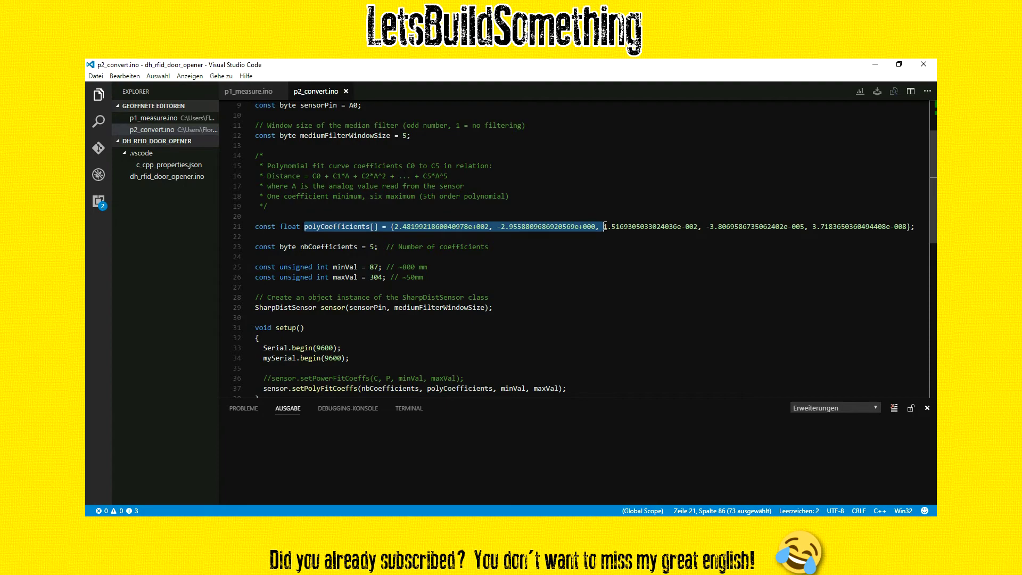
{"action": "left_click", "coordinate": [542, 193]}
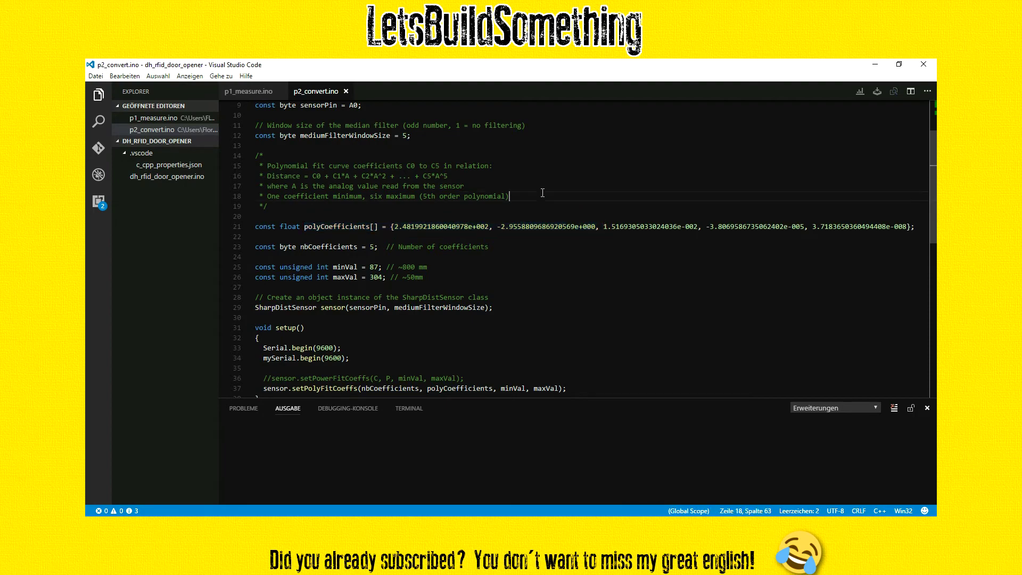
{"action": "scroll", "coordinate": [543, 192], "scroll_direction": "down", "scroll_amount": 1}
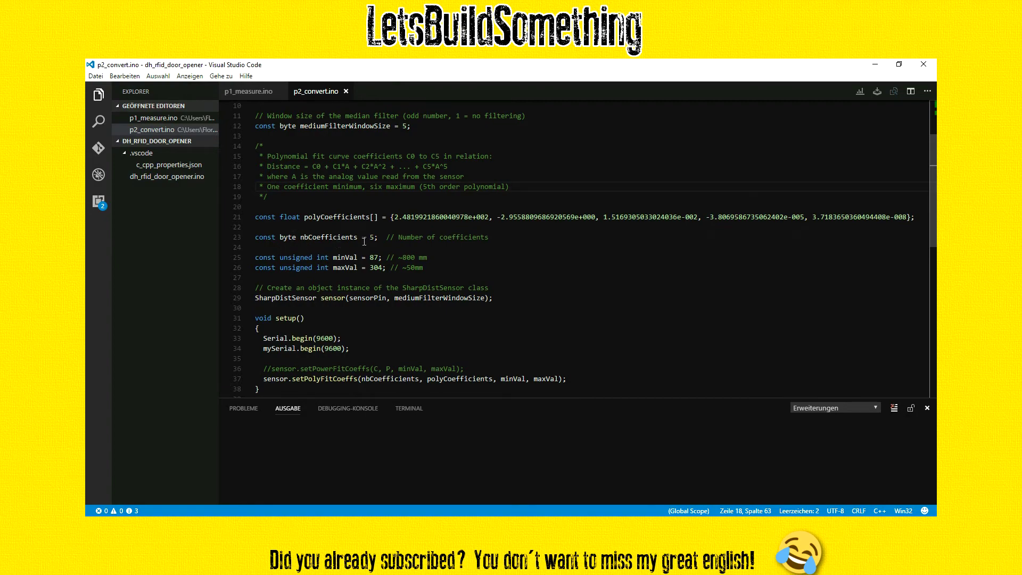
{"action": "double_click", "coordinate": [372, 237]}
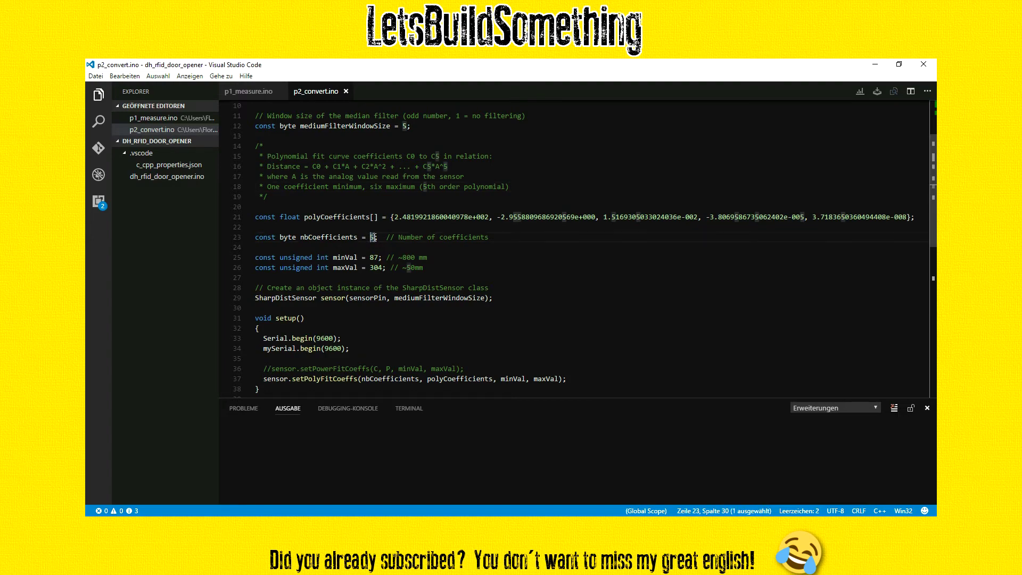
{"action": "left_click", "coordinate": [419, 239]}
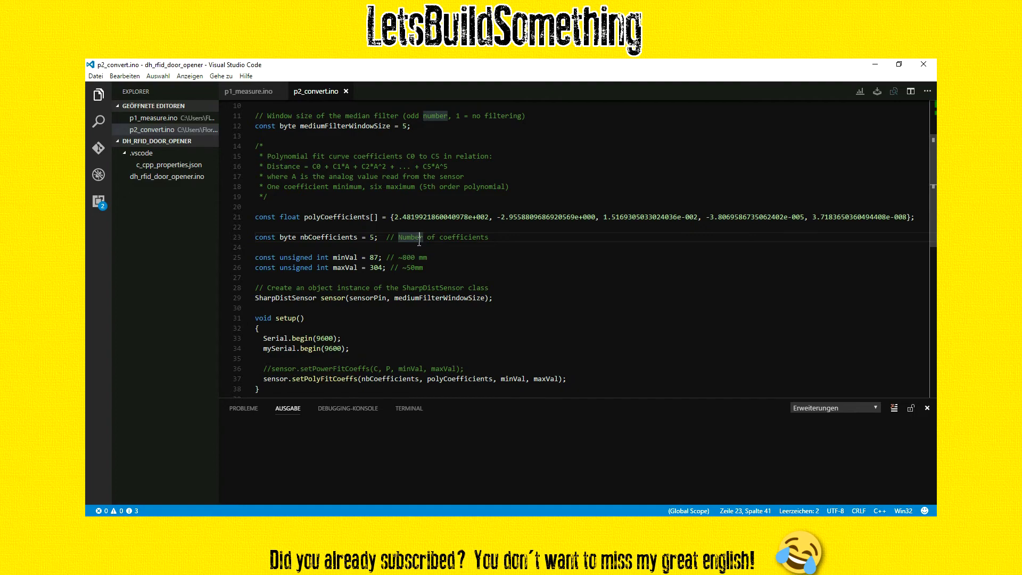
{"action": "left_click", "coordinate": [454, 260]}
{"action": "scroll", "coordinate": [454, 260], "scroll_direction": "down", "scroll_amount": 3}
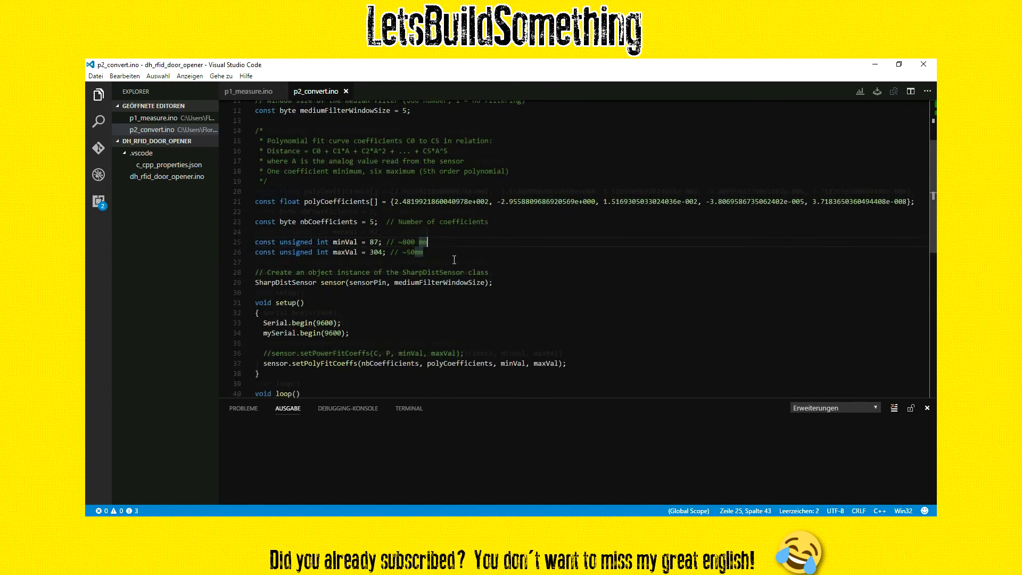
{"action": "scroll", "coordinate": [454, 259], "scroll_direction": "down", "scroll_amount": 1}
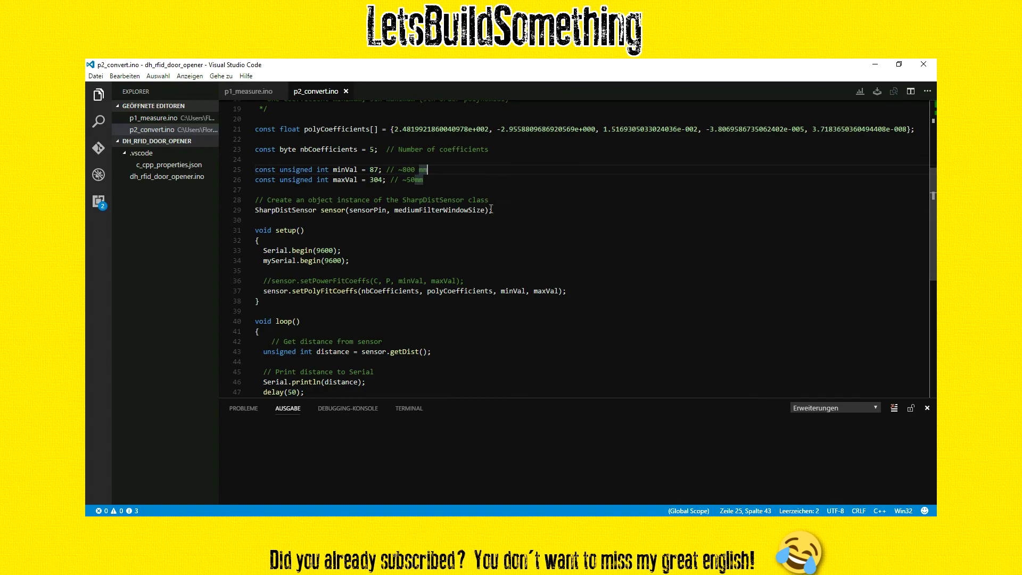
{"action": "left_click", "coordinate": [312, 211]}
{"action": "left_click", "coordinate": [329, 212]}
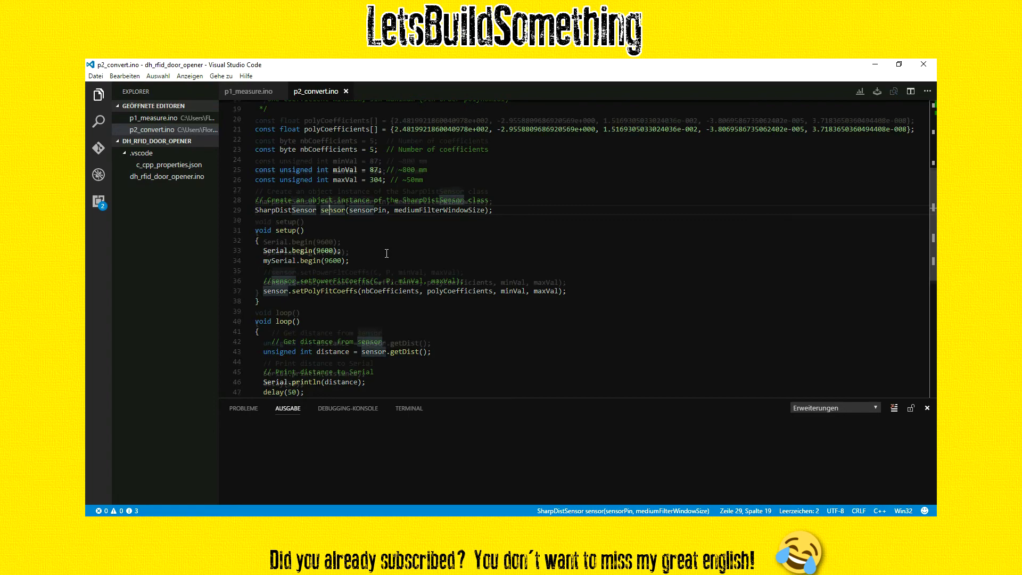
{"action": "scroll", "coordinate": [386, 253], "scroll_direction": "down", "scroll_amount": 1}
{"action": "left_click", "coordinate": [360, 245]}
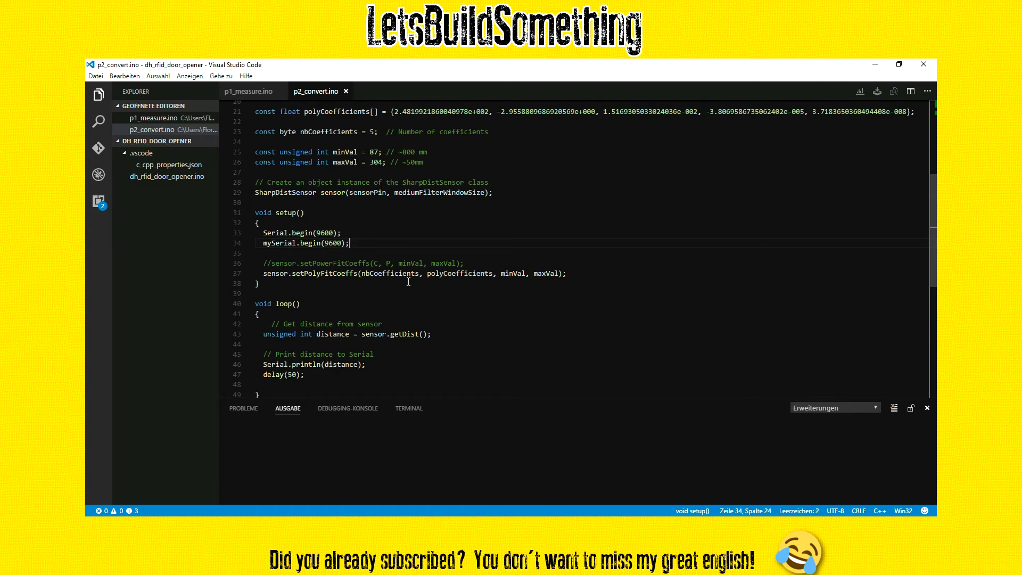
{"action": "scroll", "coordinate": [409, 281], "scroll_direction": "down", "scroll_amount": 1}
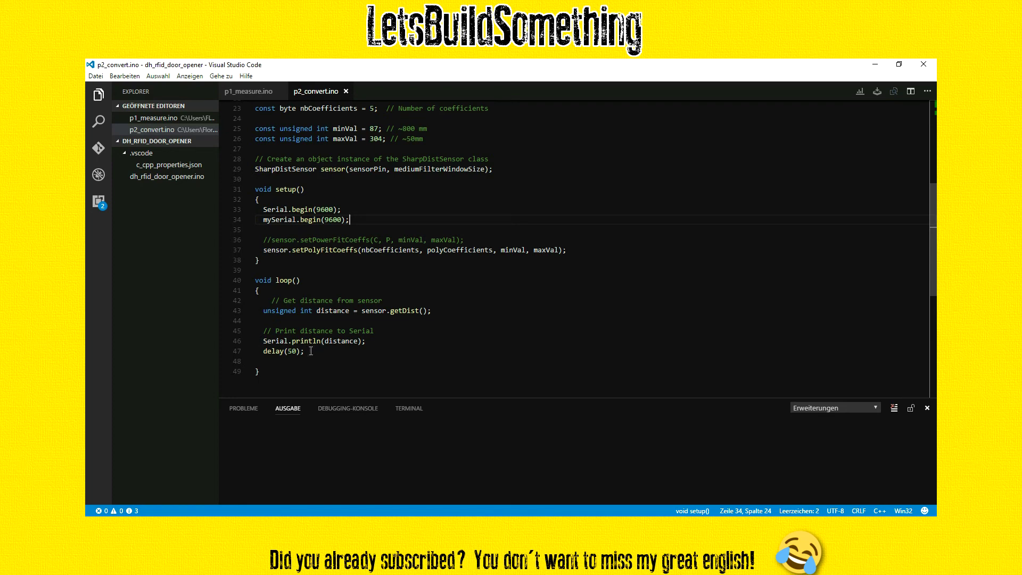
{"action": "left_click_drag", "start_coordinate": [305, 351], "coordinate": [263, 340]}
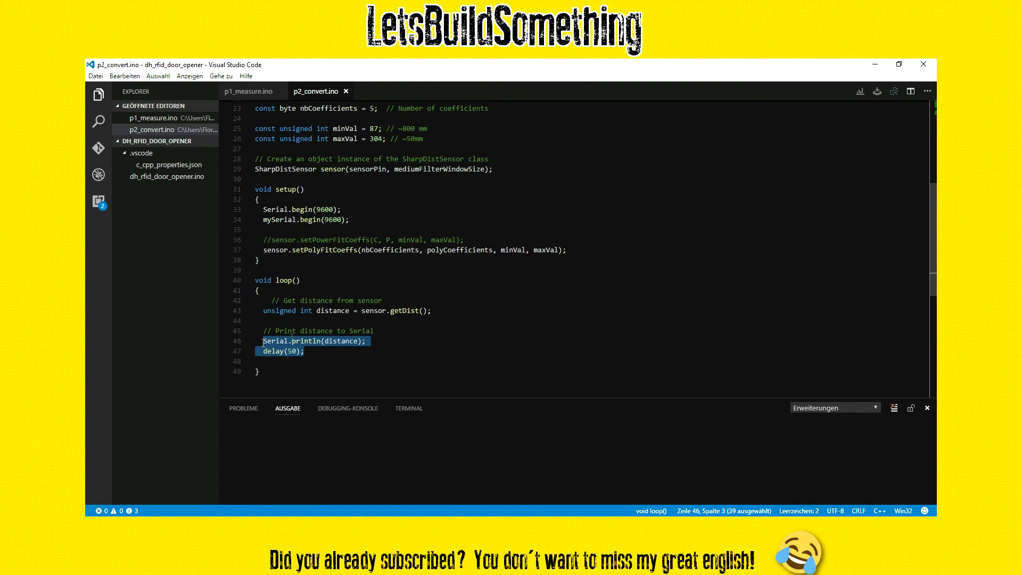